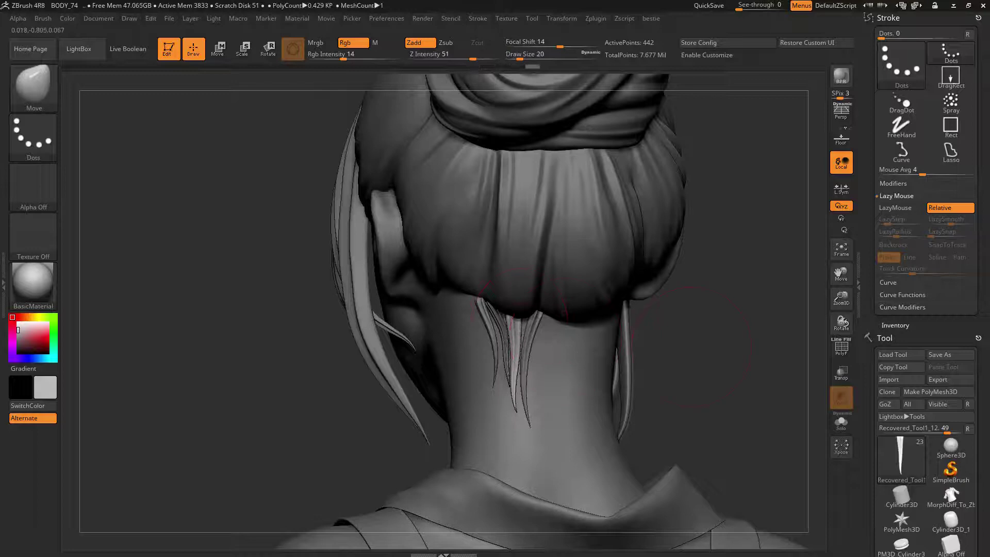
- Examine how the loose hair strands sit against the nape from the back and from both sides
mouse_move(690, 347)
mouse_down()
mouse_move(726, 345)
mouse_move(704, 344)
mouse_up()
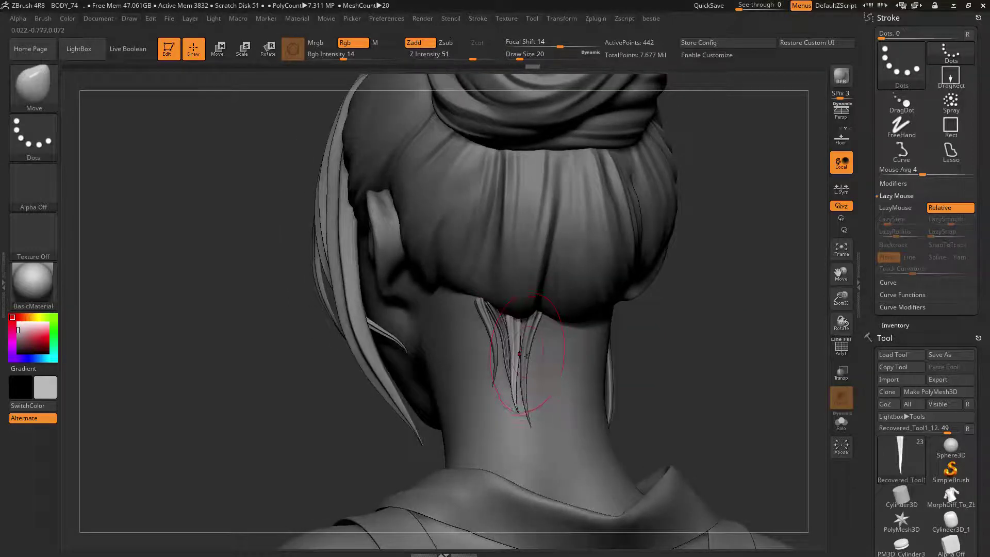
key(w)
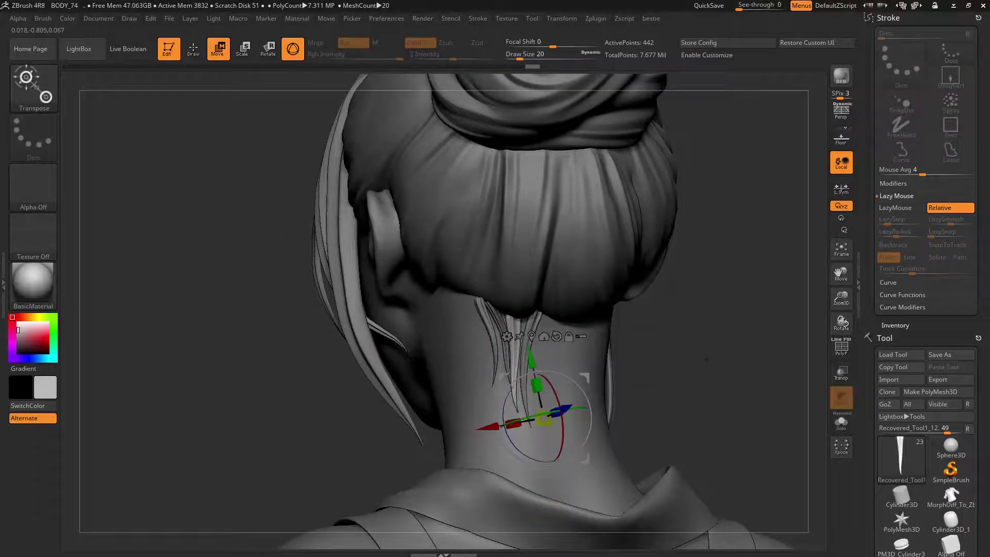
drag(706, 359, 611, 417)
drag(645, 349, 630, 384)
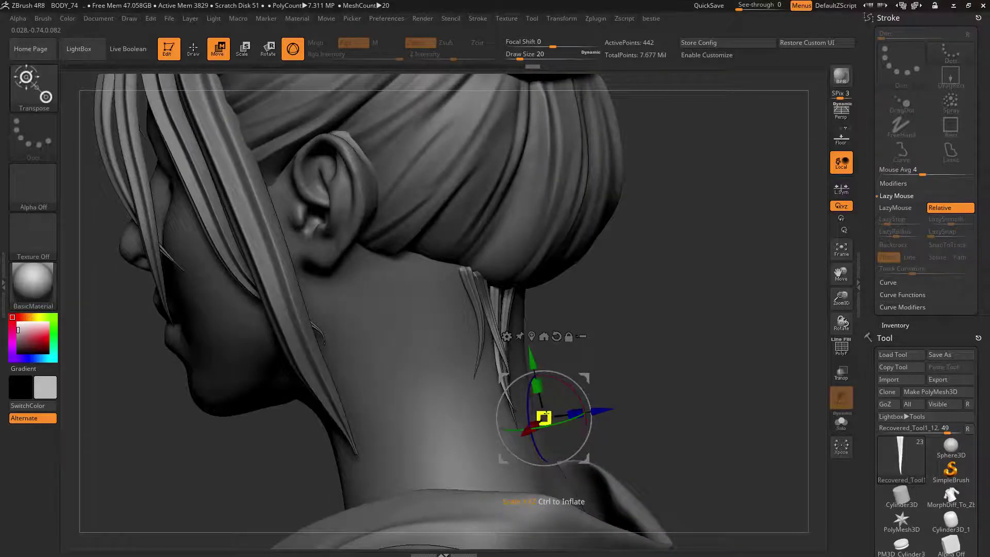
drag(630, 384, 651, 385)
key(q)
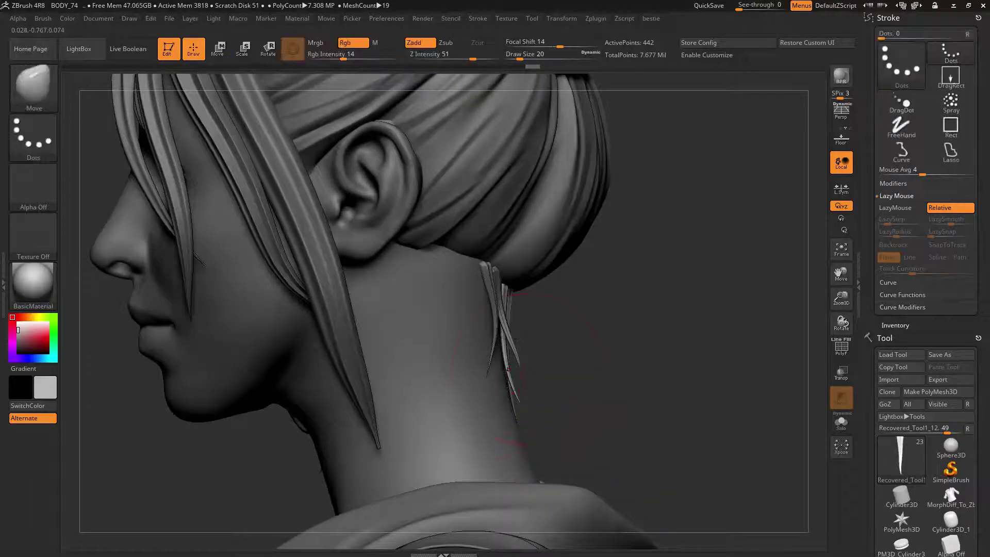
drag(569, 321, 580, 281)
right_drag(523, 303, 459, 295)
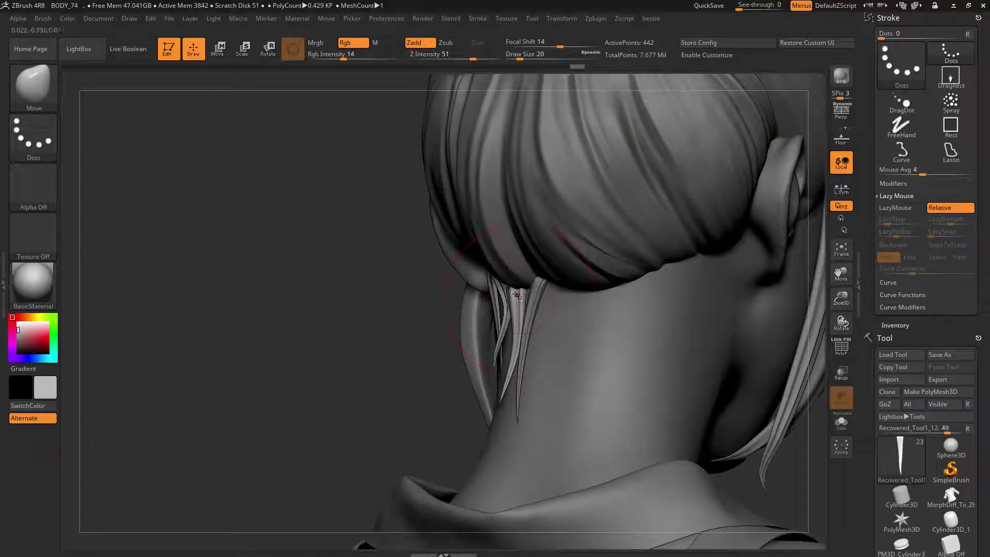
drag(515, 299, 211, 254)
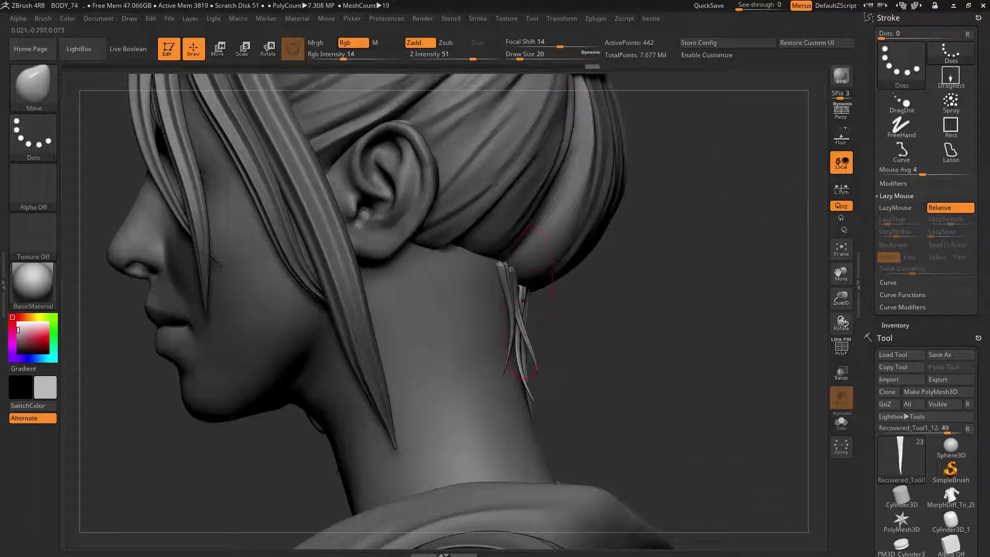
right_drag(533, 361, 353, 350)
right_drag(523, 335, 603, 336)
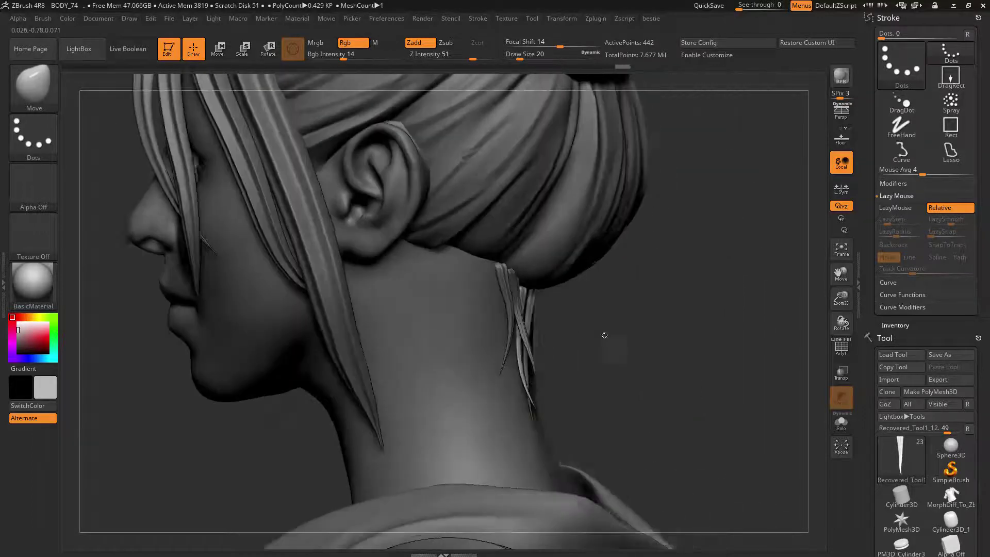
key(w)
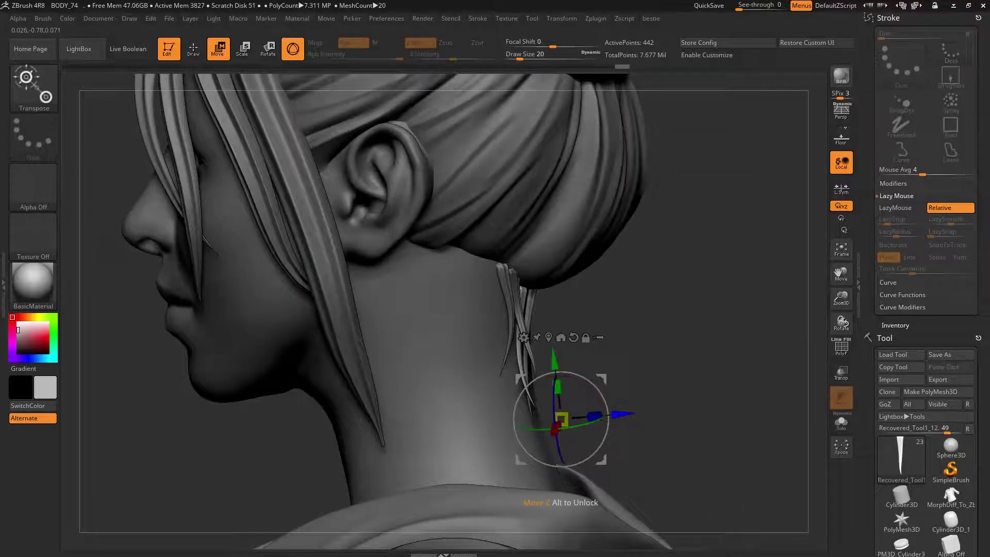
drag(618, 415, 647, 413)
key(ctrl+z)
key(ctrl+z)
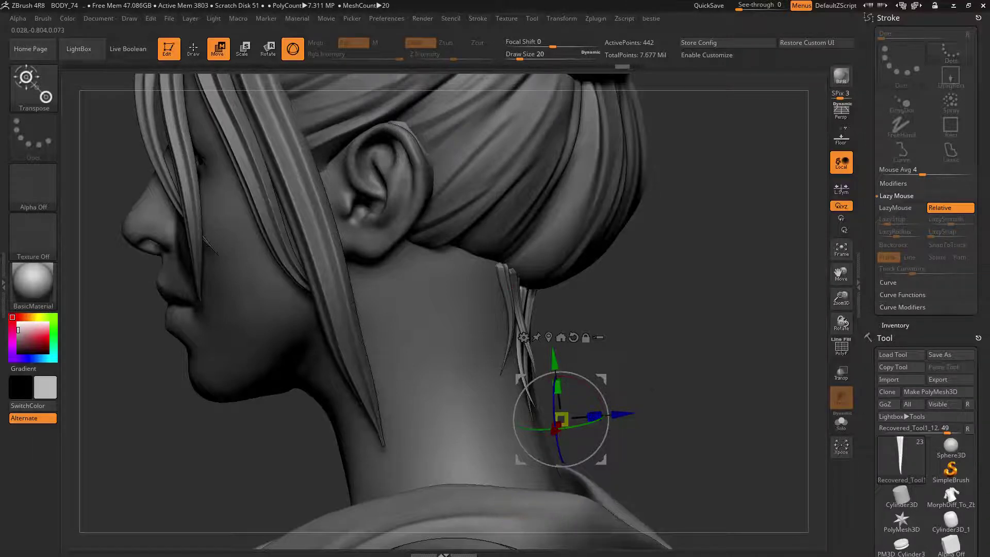
drag(714, 397, 670, 399)
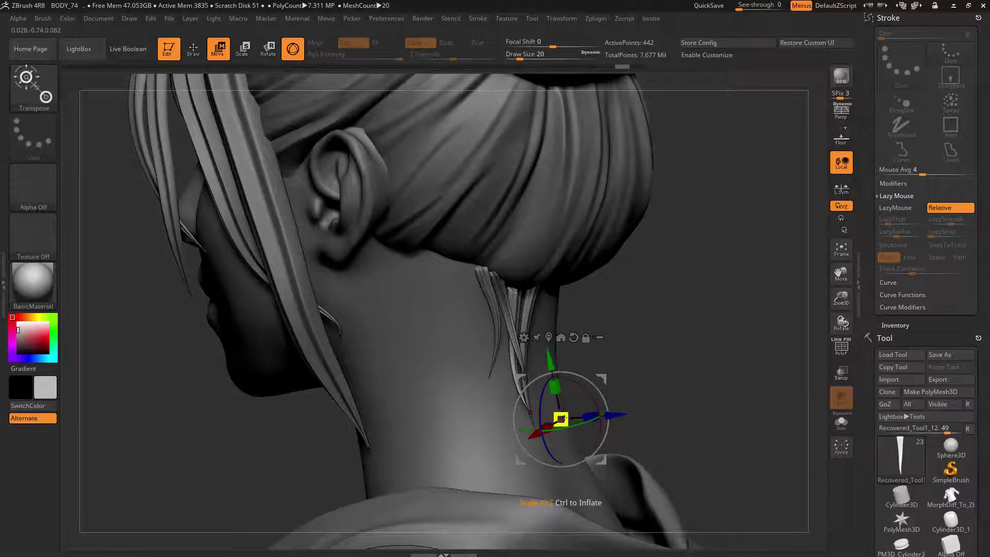
drag(565, 419, 563, 422)
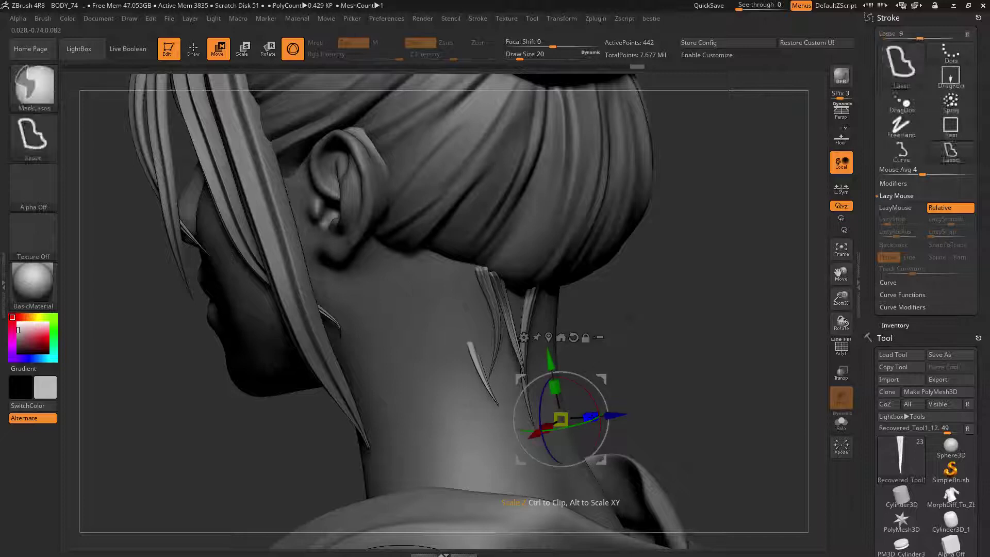
key(ctrl+z)
- Check the strand's placement and spacing under the bun, comparing the back view with the side profile
drag(660, 353, 607, 356)
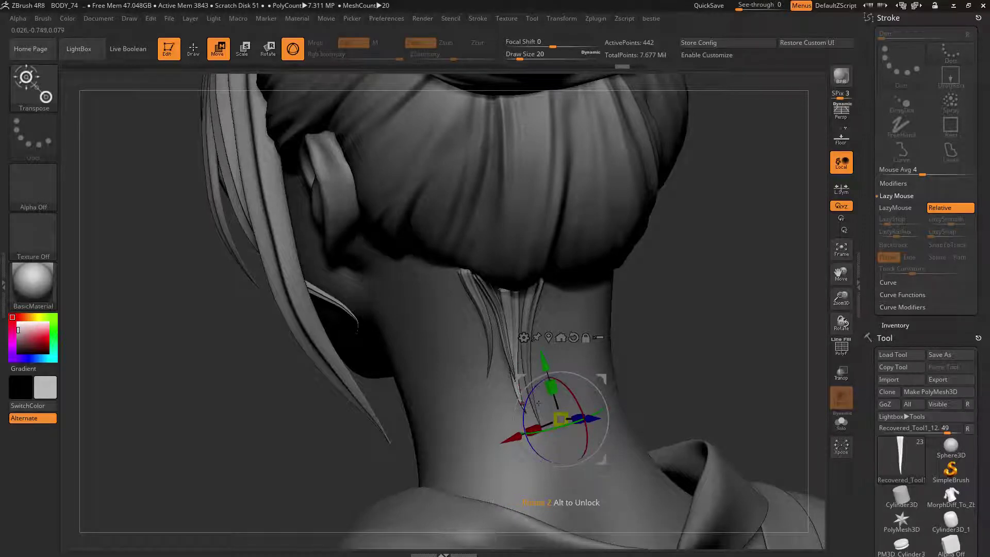
drag(538, 403, 552, 400)
drag(657, 361, 685, 361)
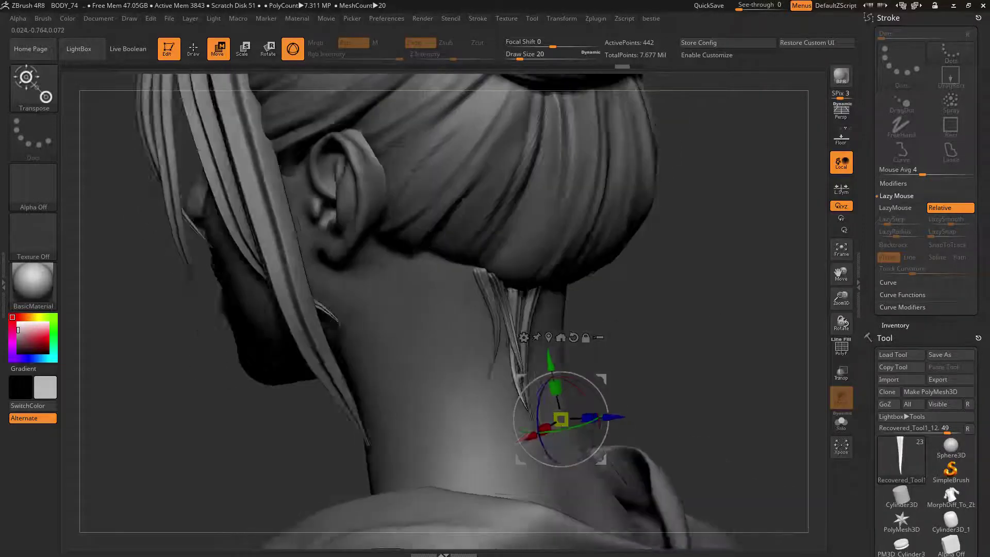
key(q)
drag(742, 335, 685, 312)
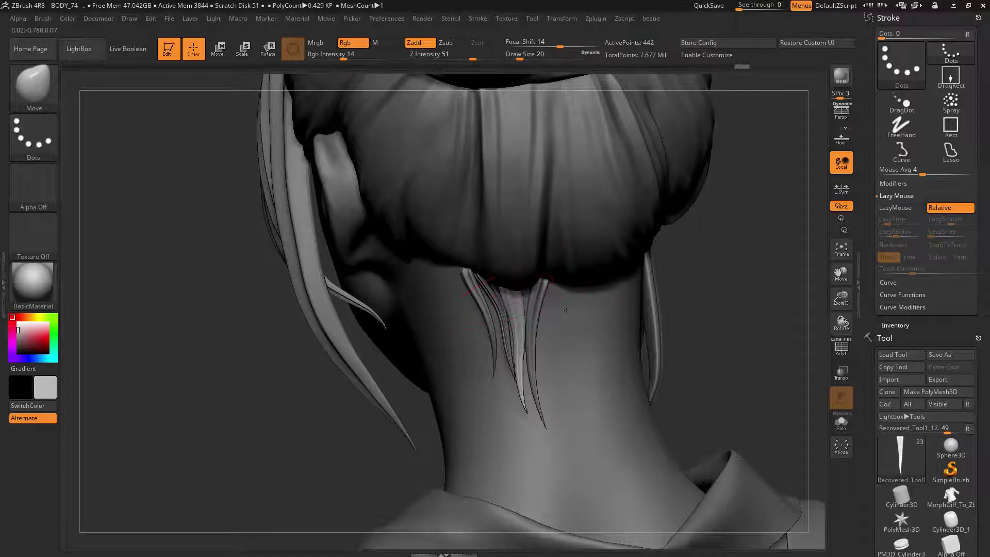
drag(693, 313, 773, 319)
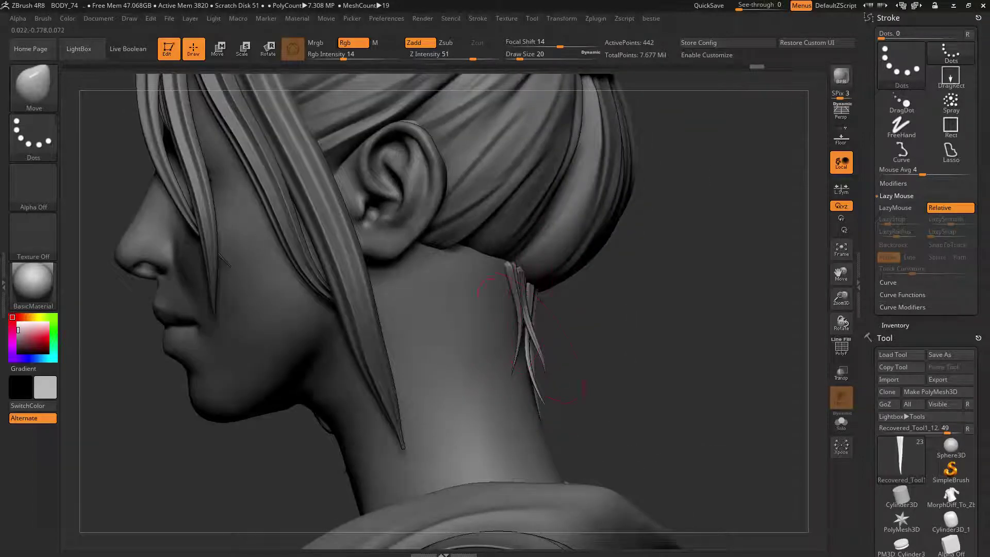
drag(664, 438, 631, 435)
key(w)
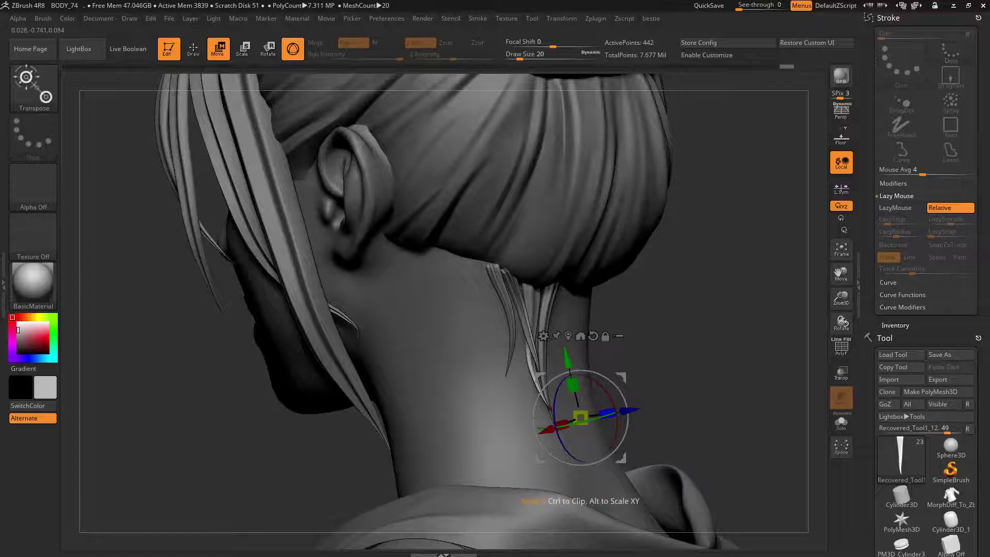
drag(691, 408, 649, 402)
drag(721, 381, 747, 387)
key(q)
mouse_move(627, 337)
mouse_down()
mouse_move(654, 333)
mouse_move(525, 356)
mouse_up()
key(w)
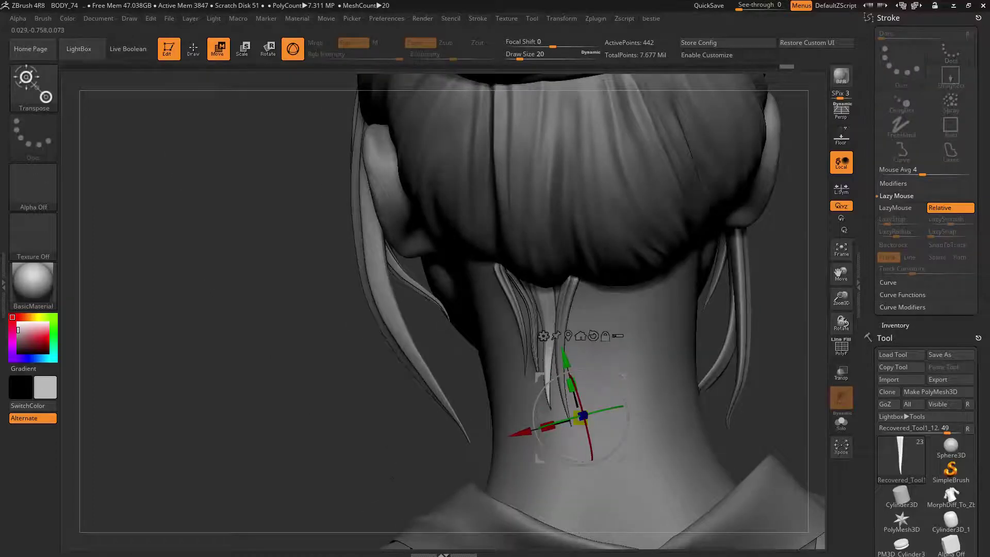
drag(582, 418, 644, 418)
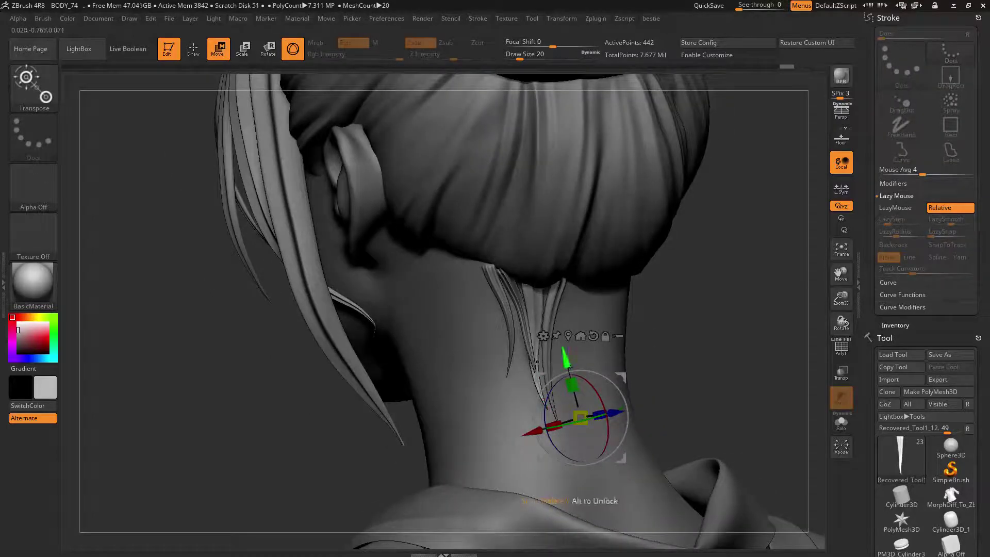
drag(567, 361, 590, 390)
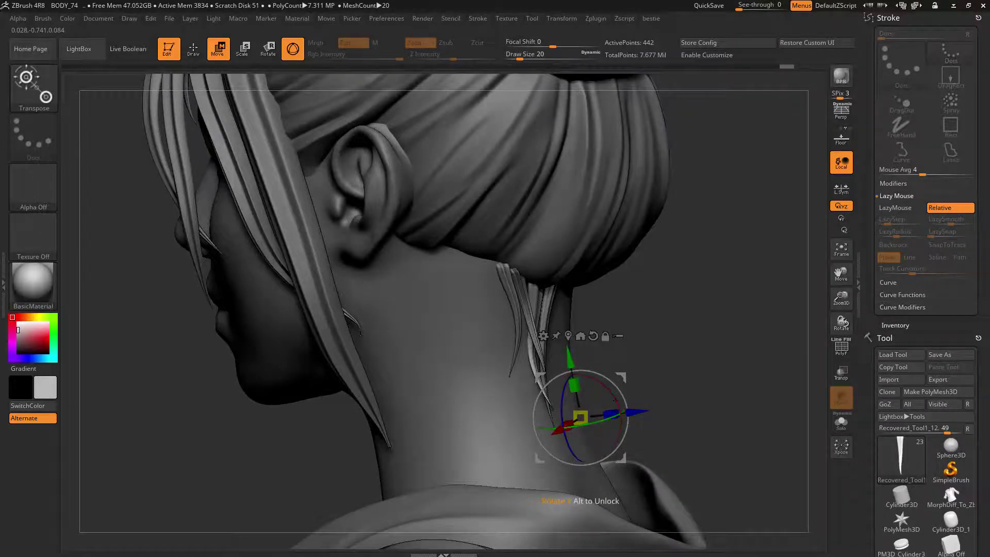
drag(636, 412, 647, 410)
key(ctrl+z)
key(ctrl+z)
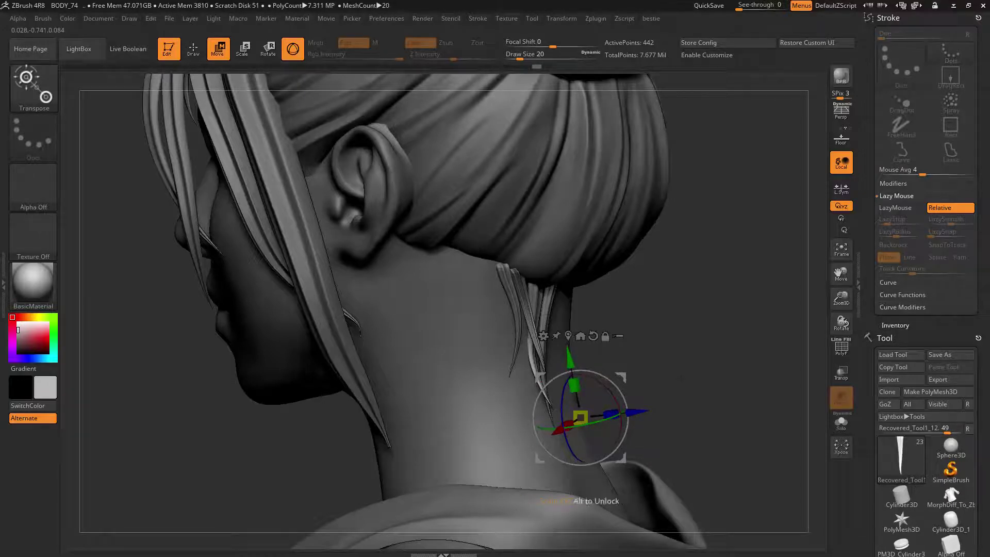
- Make the Recovered_Tool1_11 nape strand the active subtool
drag(681, 379, 546, 374)
key(q)
drag(720, 344, 553, 308)
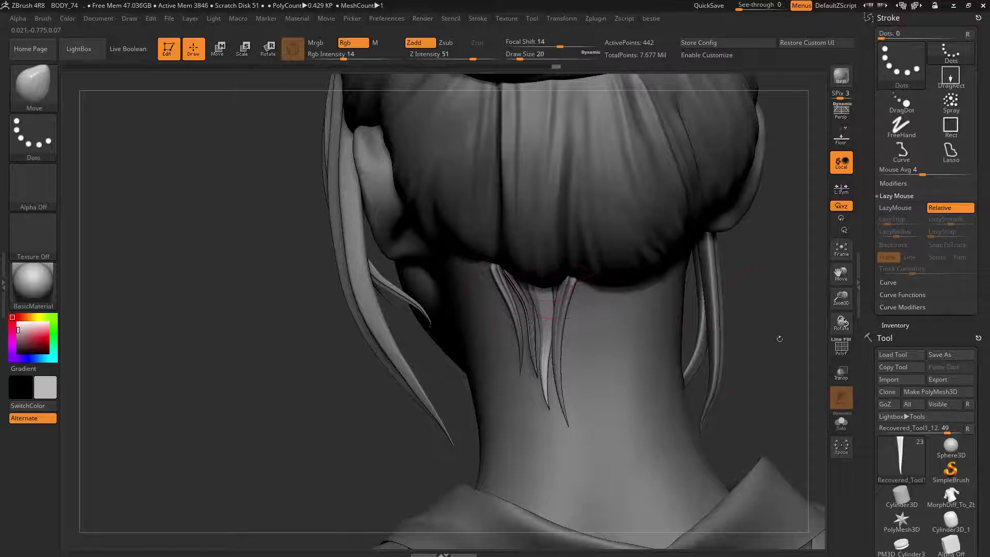
drag(779, 338, 785, 334)
alt+drag(350, 412, 568, 413)
drag(707, 324, 744, 326)
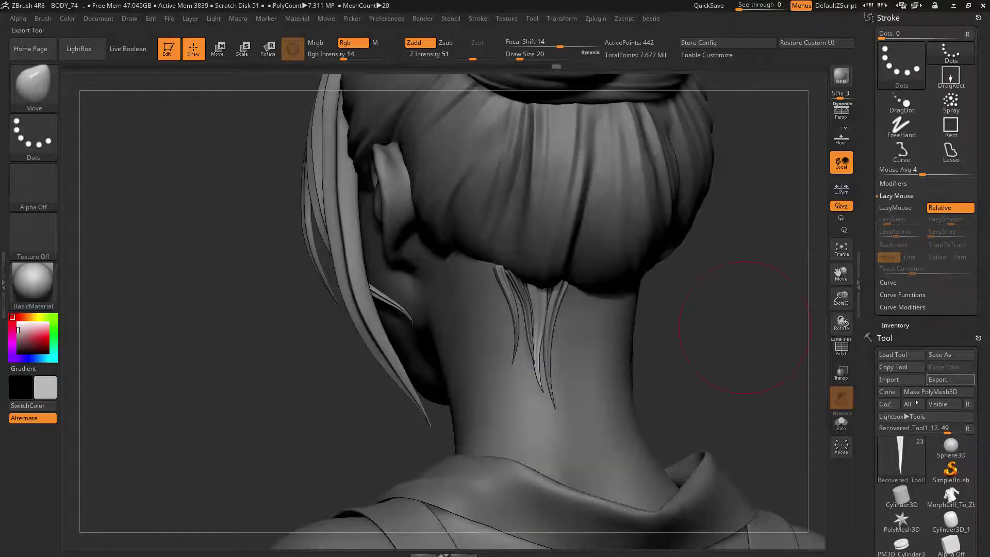
drag(979, 392, 979, 36)
drag(882, 334, 881, 323)
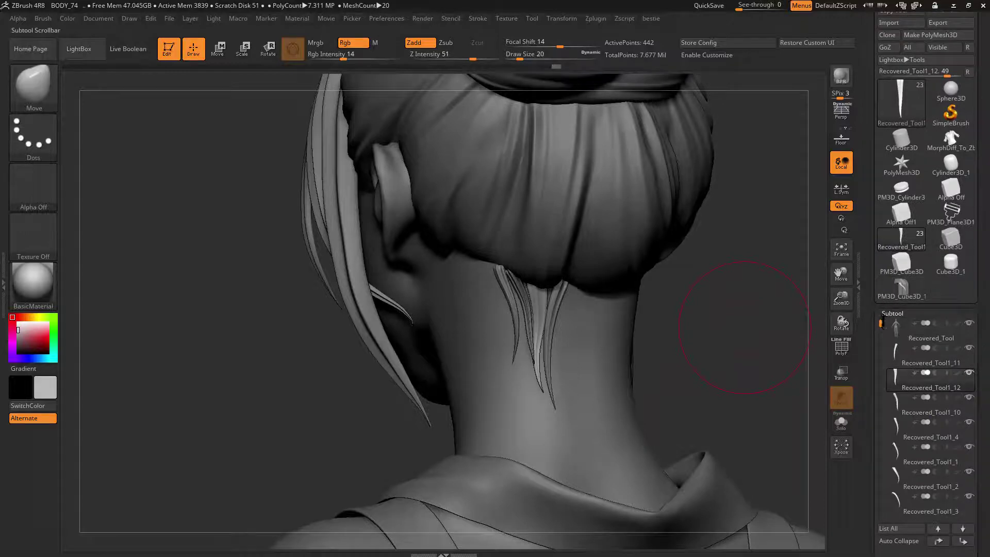
click(895, 351)
- Merge the nape strands Recovered_Tool1_12, Recovered_Tool1_10 and Recovered_Tool1_4 into the Recovered_Tool1_11 subtool
drag(747, 264, 781, 354)
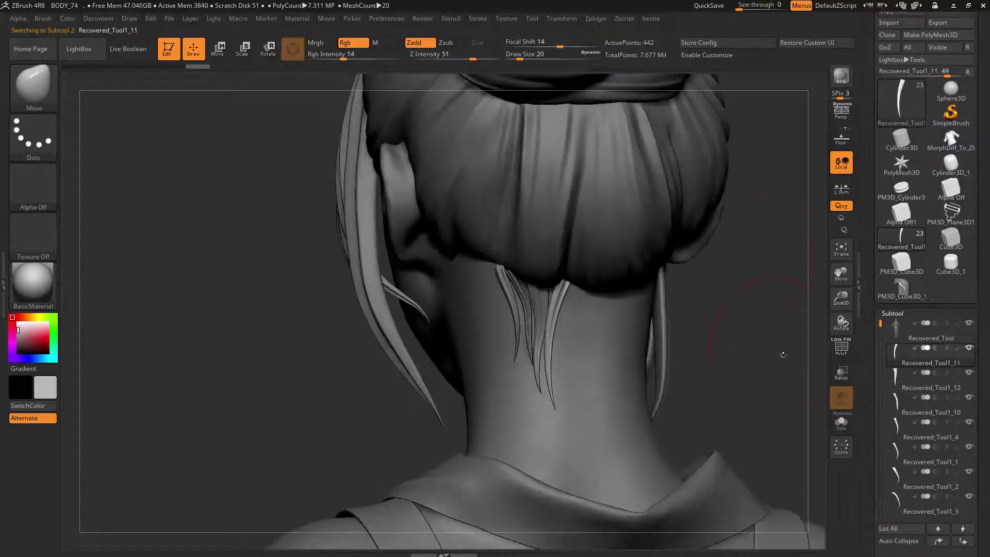
alt+click(531, 325)
alt+click(523, 310)
alt+click(512, 308)
drag(879, 356, 879, 321)
click(897, 351)
drag(722, 321, 756, 324)
key(space)
drag(876, 495, 875, 265)
click(896, 446)
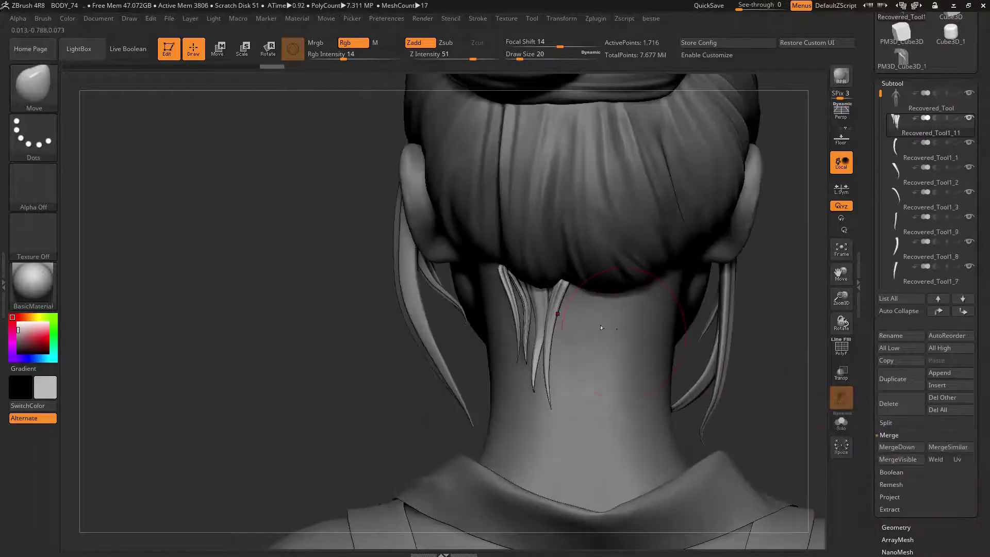
- Mirror and weld the merged strands so they also cover the other side of the nape
key(space)
click(593, 341)
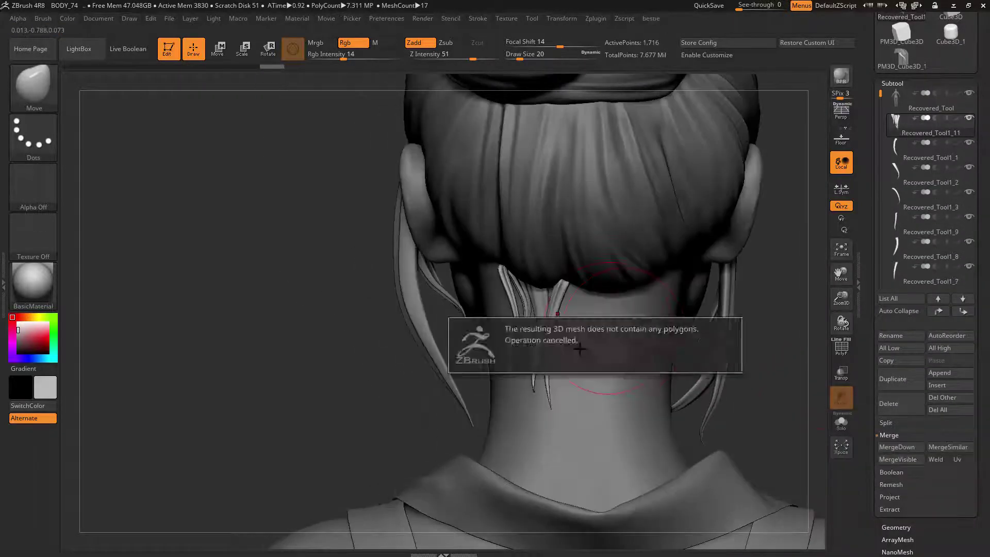
key(space)
click(603, 330)
click(610, 341)
- Insert the PM3D_Cube3D strand mesh on the body below the bun's centre and split it into its own subtool
mouse_move(340, 420)
mouse_down()
mouse_move(387, 423)
mouse_move(273, 420)
mouse_move(338, 423)
mouse_up()
alt+click(539, 399)
key(space)
key(b)
click(203, 504)
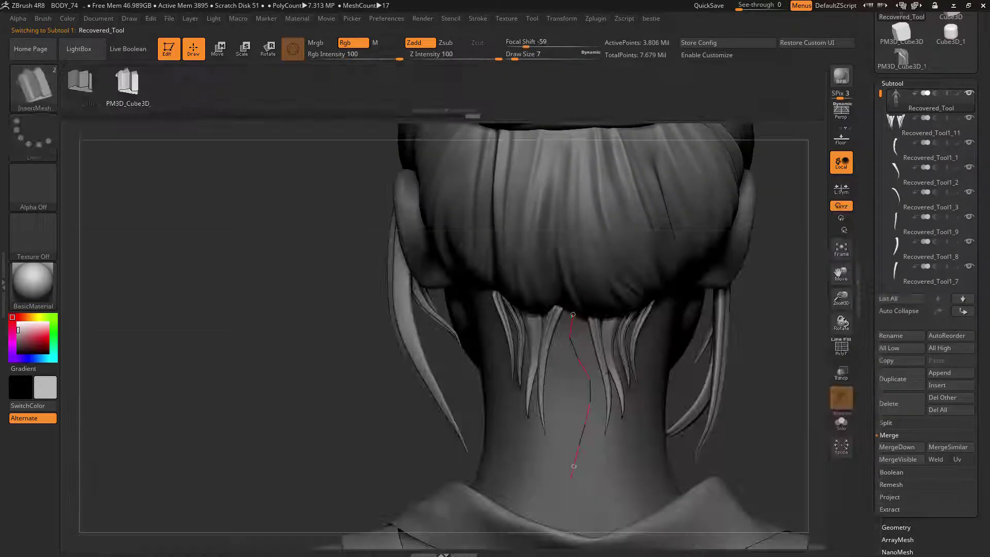
key(space)
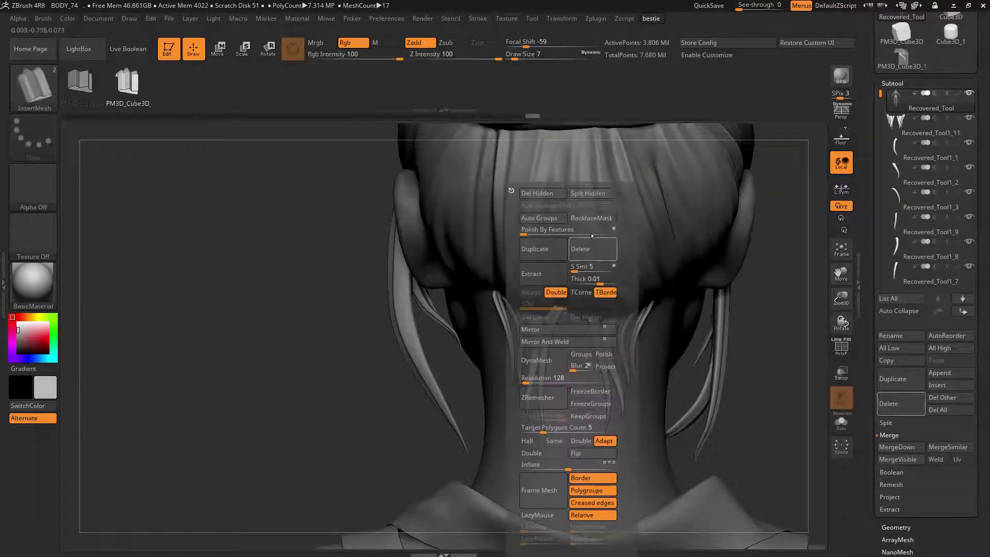
click(593, 193)
- Select the newly inserted centre strands and shape them along the nape with the Move brush
alt+click(577, 340)
mouse_move(350, 361)
mouse_down()
mouse_move(289, 356)
mouse_move(490, 358)
mouse_up()
right_drag(625, 428, 598, 428)
key(w)
key(q)
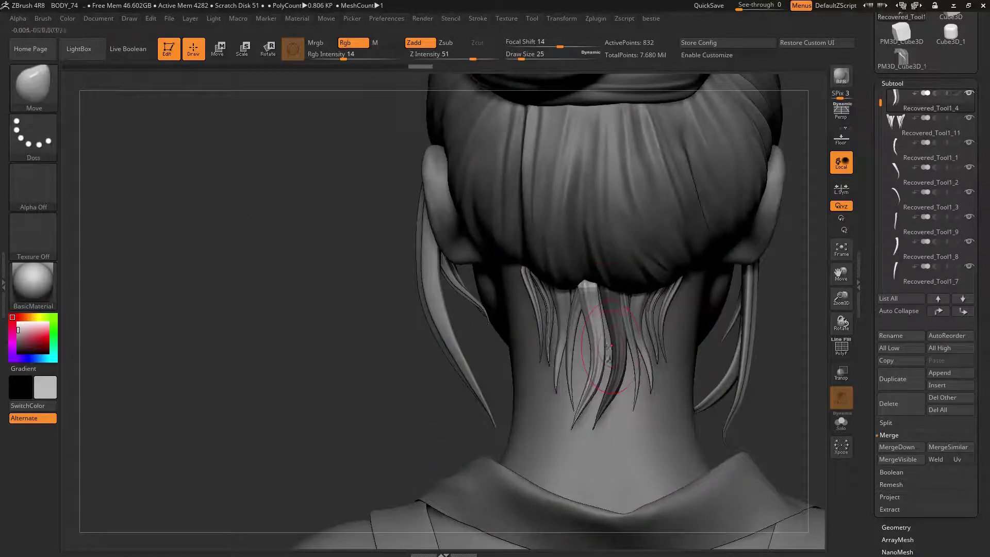
mouse_move(600, 361)
right_down()
mouse_move(572, 355)
mouse_move(608, 348)
right_up()
drag(608, 347, 619, 361)
mouse_move(435, 412)
ctrl+right_down()
mouse_move(435, 369)
mouse_move(438, 407)
ctrl+right_up()
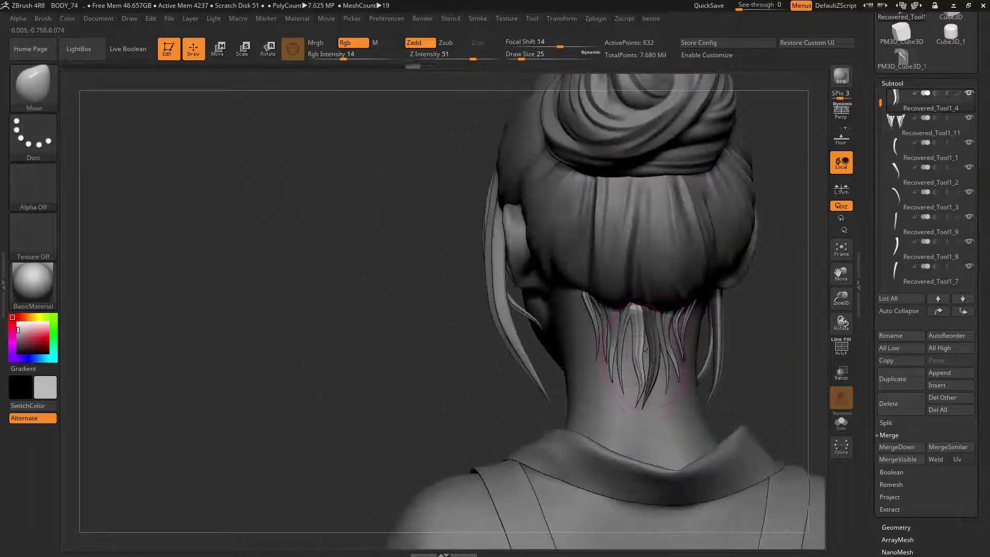
- Scale the inserted centre strands slightly larger under the bun
key(e)
drag(623, 419, 620, 425)
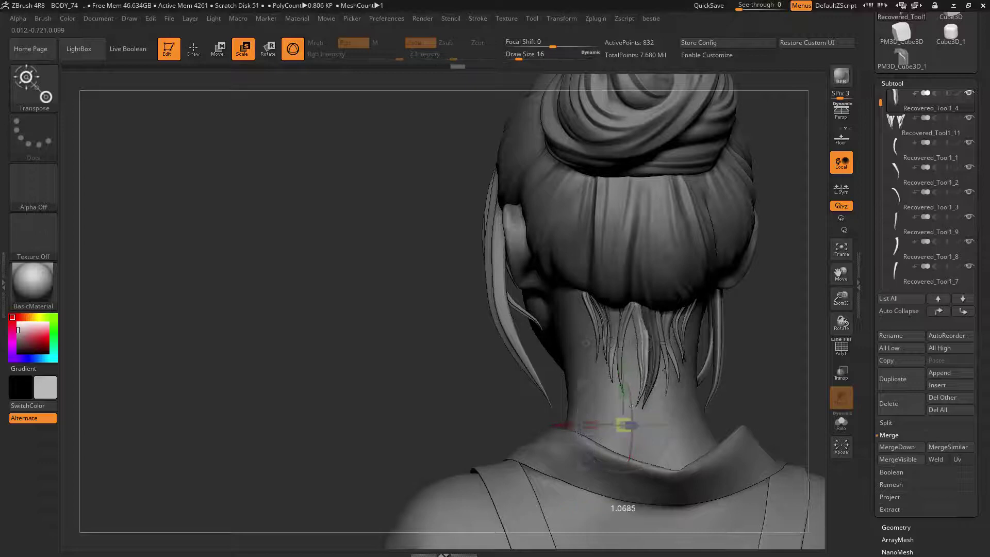
drag(623, 390, 623, 353)
key(q)
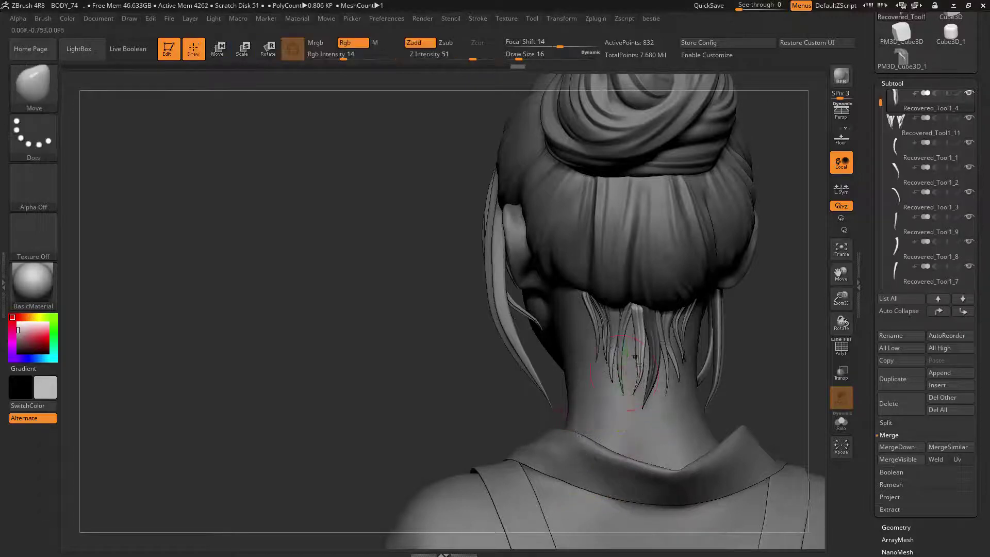
- Refine the curve of the lighter centre strand from tip to root with the Move brush at draw size 9
mouse_move(639, 373)
right_down()
mouse_move(624, 376)
mouse_move(624, 416)
right_up()
key(space)
drag(662, 356, 642, 381)
drag(637, 351, 642, 352)
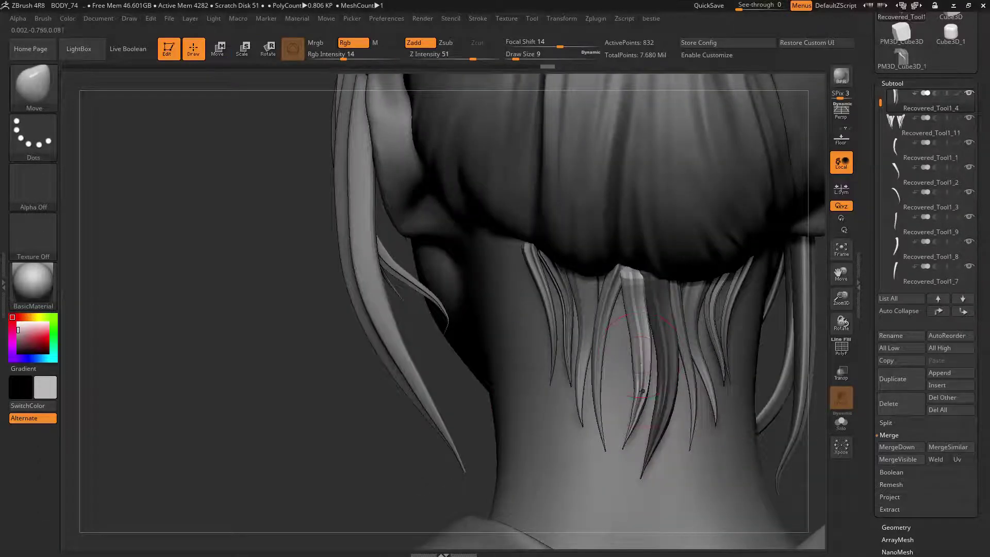
drag(637, 397, 641, 398)
mouse_move(641, 407)
shift+mouse_down()
mouse_move(643, 372)
mouse_move(639, 402)
shift+mouse_up()
drag(632, 356, 635, 350)
drag(637, 315, 641, 314)
drag(635, 277, 638, 270)
mouse_move(643, 369)
mouse_down()
mouse_move(646, 347)
mouse_move(610, 342)
mouse_move(613, 355)
mouse_up()
- Bend the innermost left strand of the mirrored group with the Move Topological brush at draw size 22
key(space)
alt+click(605, 346)
key(b)
key(m)
key(t)
key(])
drag(608, 290, 611, 289)
drag(609, 351, 613, 350)
drag(610, 384, 615, 378)
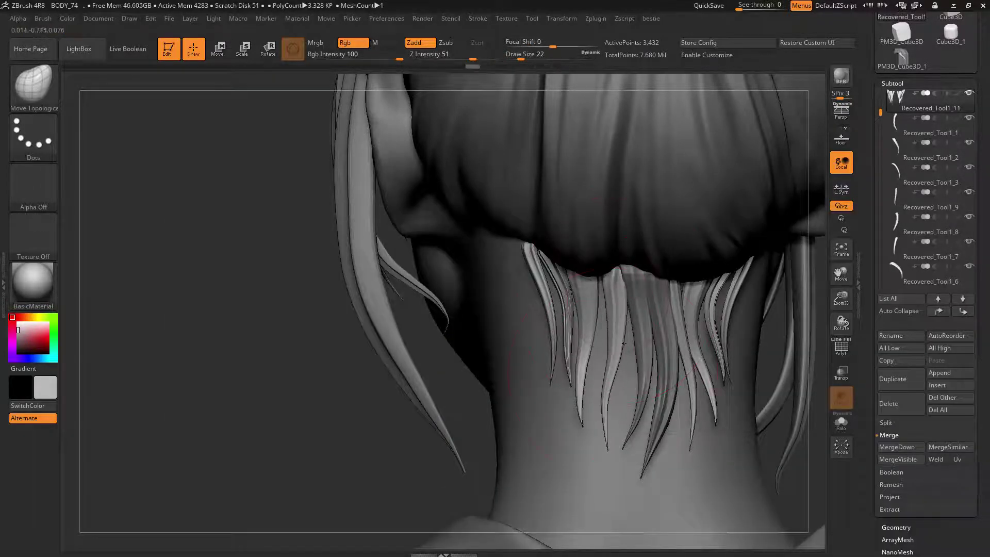
- Insert a new hair strand behind the left ear with the InsertMesh brush and split it into its own subtool
mouse_move(411, 412)
alt+mouse_down()
mouse_move(410, 356)
mouse_move(418, 382)
alt+mouse_up()
mouse_move(418, 381)
shift+mouse_down()
mouse_move(672, 375)
mouse_move(495, 379)
shift+mouse_up()
mouse_move(495, 379)
alt+mouse_down()
mouse_move(495, 330)
mouse_move(495, 392)
alt+mouse_up()
drag(495, 391, 618, 387)
key(b)
key(m)
key(v)
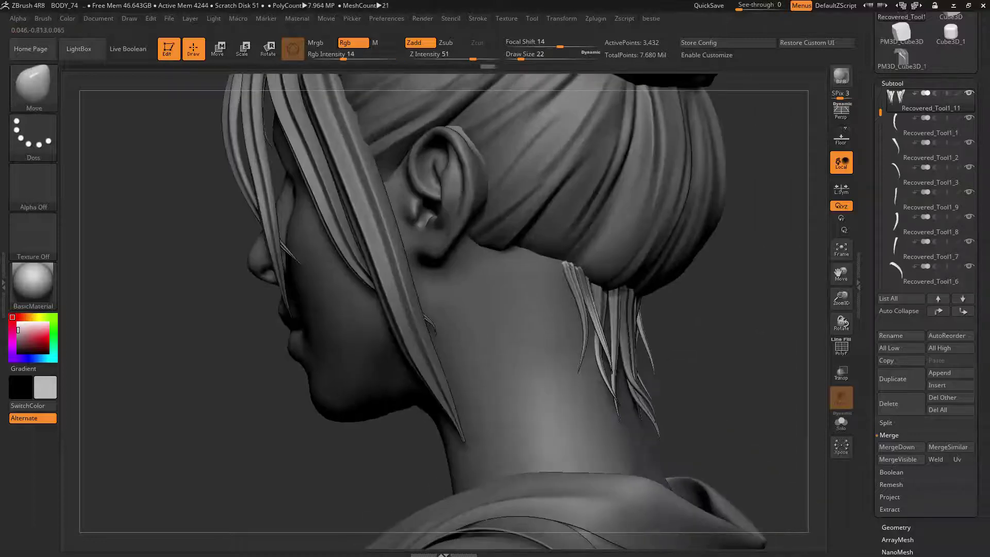
mouse_move(747, 381)
mouse_down()
mouse_move(691, 366)
mouse_move(737, 377)
mouse_up()
alt+click(542, 284)
key(b)
click(263, 505)
drag(487, 271, 555, 371)
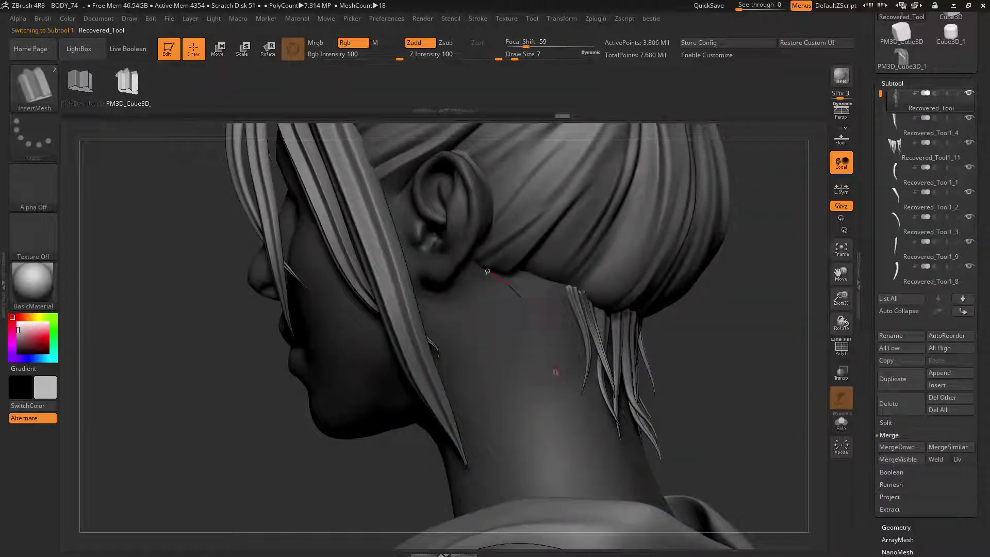
key(ctrl+b)
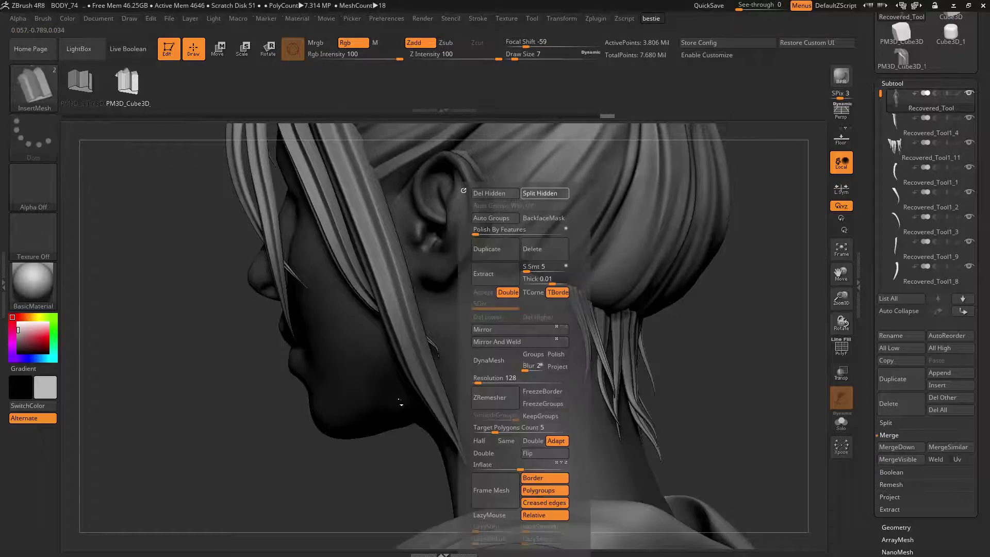
click(542, 192)
- Select the new strand and shape it along the hairline behind the ear with the Move brush
alt+click(521, 323)
key(b)
key(m)
key(v)
drag(490, 250, 480, 240)
drag(534, 300, 548, 307)
drag(747, 382, 593, 379)
drag(541, 288, 536, 314)
mouse_move(721, 382)
mouse_down()
mouse_move(804, 382)
mouse_move(691, 382)
mouse_move(737, 422)
mouse_up()
- Copy the strand toward the nape, split the copy into its own subtool and adjust its position
key(w)
click(540, 192)
key(e)
key(w)
drag(597, 370, 590, 360)
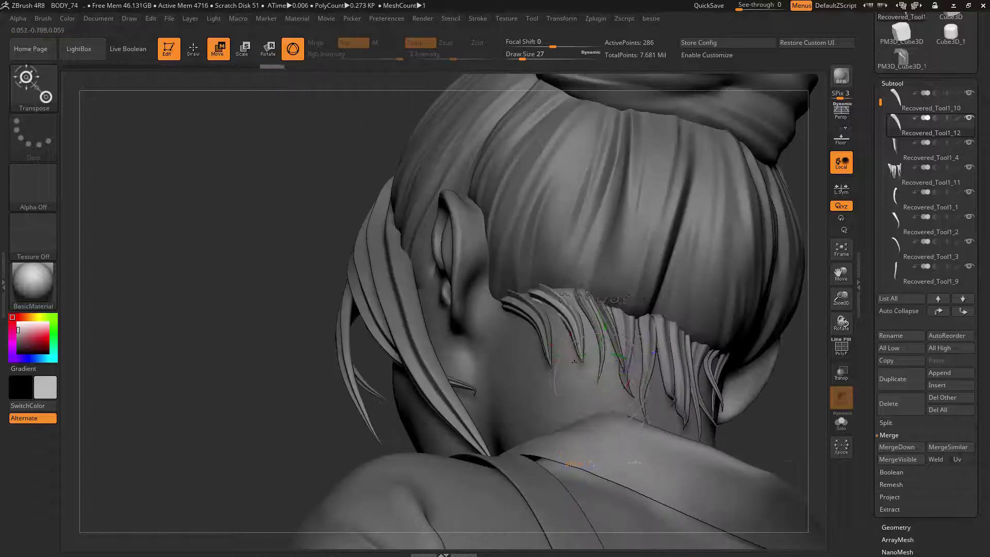
- Fit the root of the copied strand under the hairline with the Move brush at draw size 27
key(q)
mouse_move(773, 423)
mouse_down()
mouse_move(768, 382)
mouse_move(791, 412)
mouse_up()
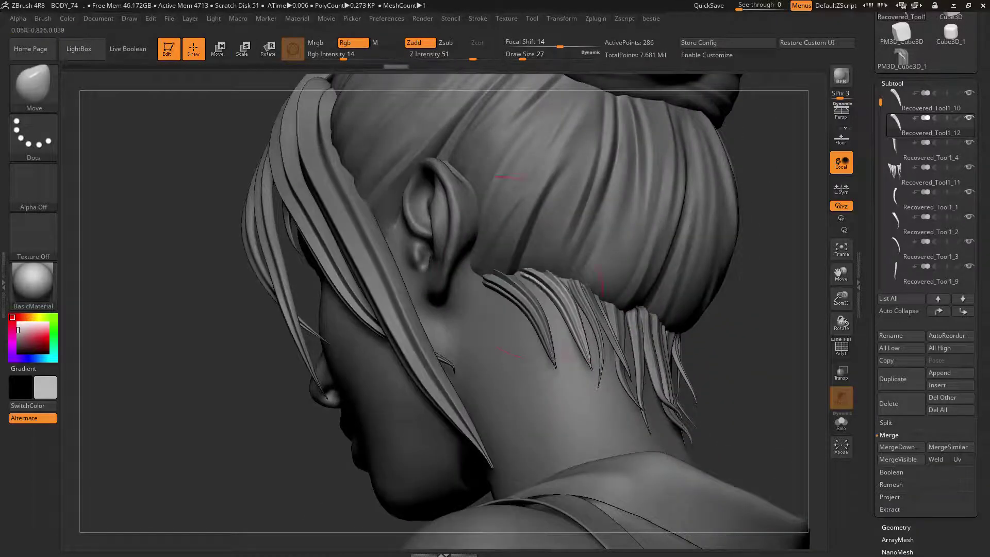
drag(511, 266, 515, 258)
mouse_move(583, 314)
right_down()
mouse_move(505, 305)
mouse_move(618, 314)
mouse_move(583, 325)
right_up()
drag(577, 304, 572, 309)
right_drag(608, 330, 507, 330)
- Bend the tip and body of the copied strand against the neck with Move at draw size 17, smoothing its curve
key(bracketleft)
drag(572, 363, 562, 335)
right_drag(513, 348, 634, 341)
drag(572, 330, 579, 327)
right_drag(721, 350, 658, 352)
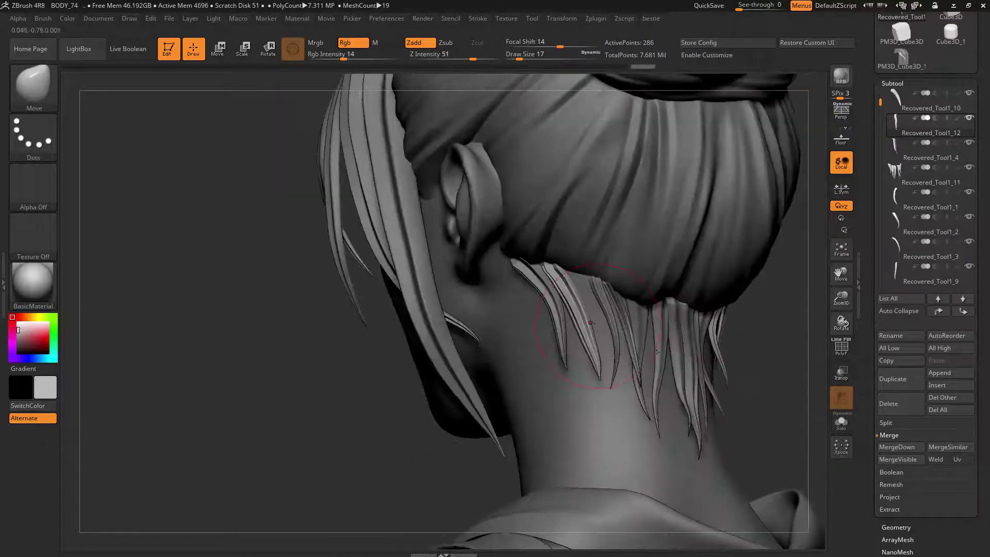
right_drag(591, 323, 546, 325)
drag(554, 270, 582, 340)
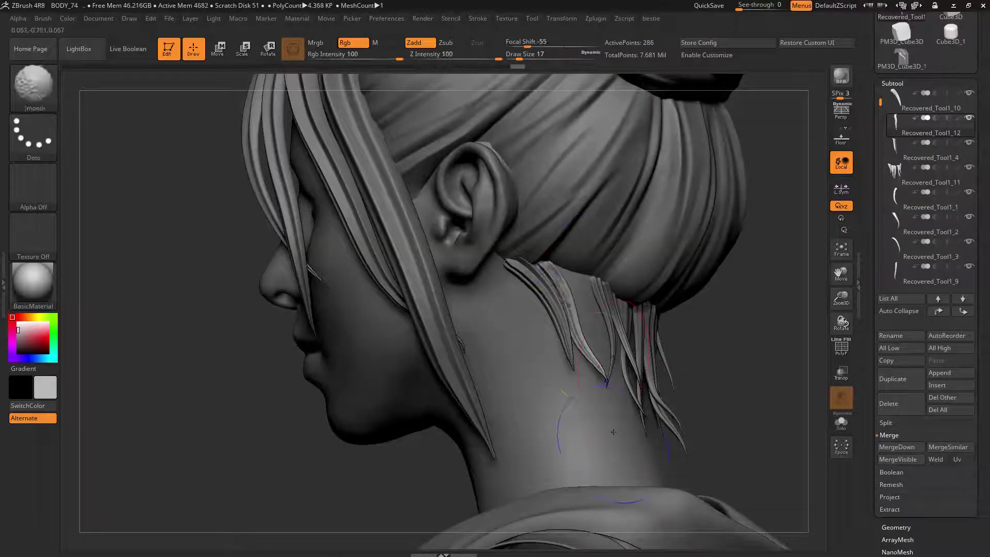
- Duplicate the strand within its subtool and offset the copy toward the centre of the nape
right_drag(632, 338, 585, 337)
key(w)
drag(654, 383, 667, 376)
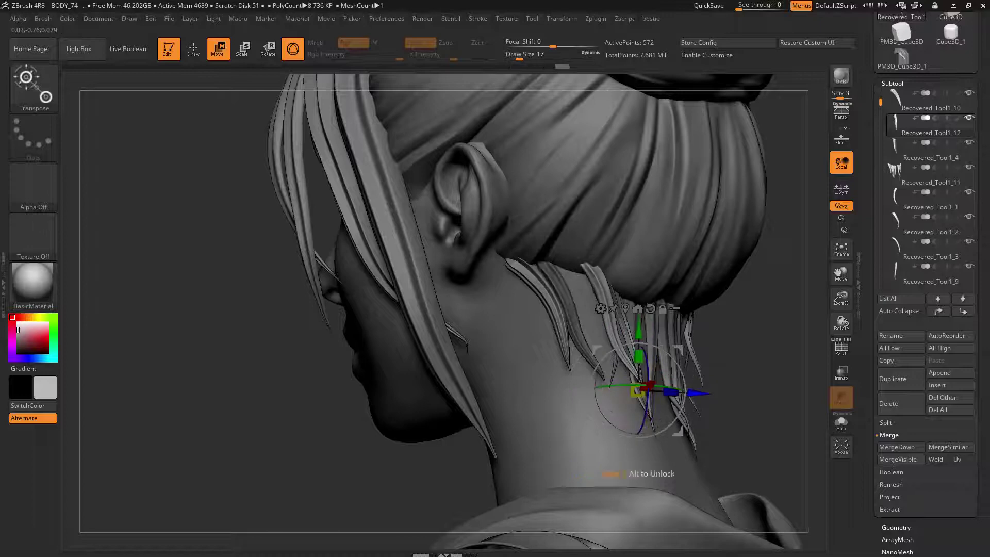
mouse_move(611, 411)
right_down()
mouse_move(654, 409)
mouse_move(579, 364)
mouse_move(665, 367)
mouse_move(580, 363)
mouse_move(660, 361)
right_up()
key(q)
- Rotate and reposition the duplicated strand so its root sits under the hairline
mouse_move(659, 361)
right_down()
mouse_move(595, 356)
mouse_move(665, 346)
right_up()
mouse_move(665, 345)
right_down()
mouse_move(602, 326)
mouse_move(663, 332)
mouse_move(639, 351)
right_up()
key(b)
key(i)
key(n)
key(r)
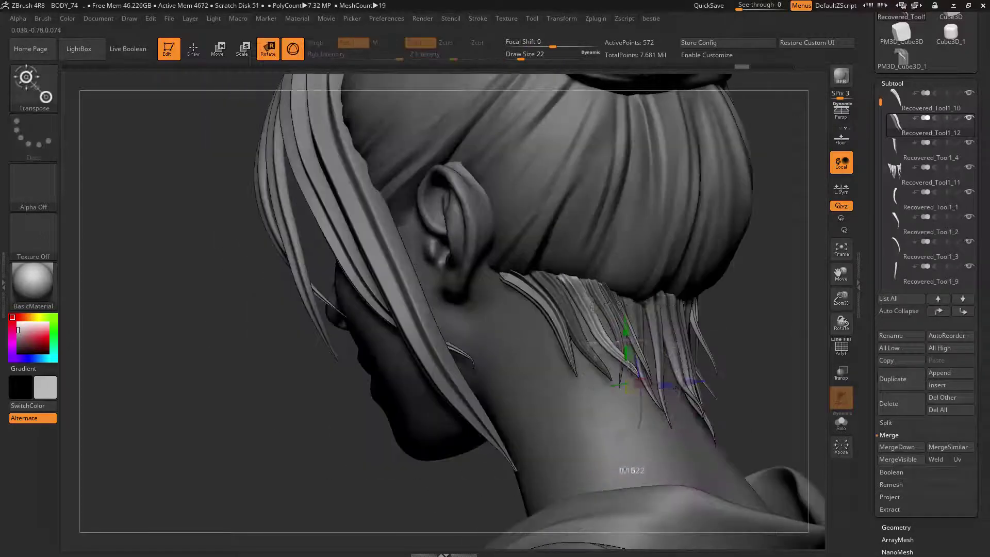
drag(598, 353, 603, 349)
drag(636, 386, 632, 370)
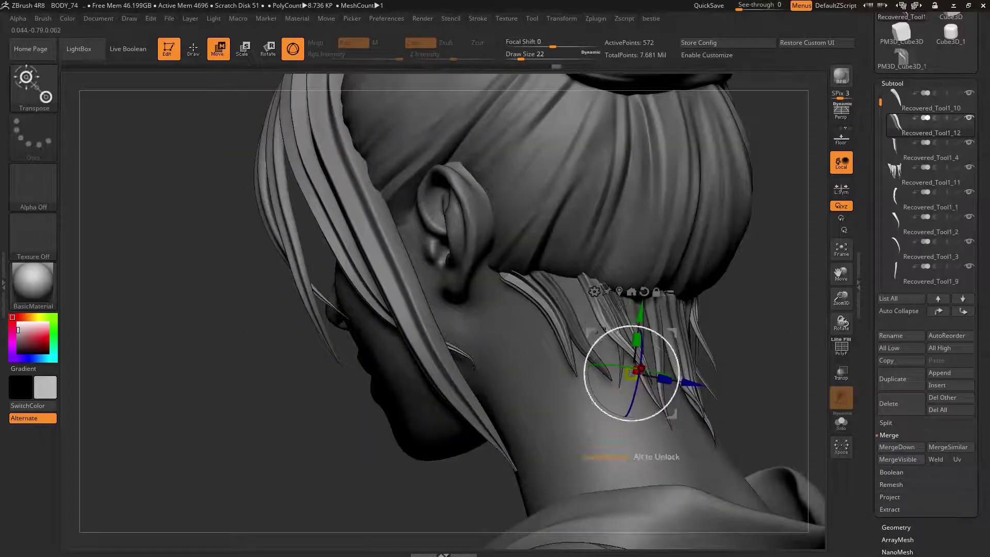
key(q)
- Select the strand nearest the ear and merge it down with the copied strands subtool
right_drag(589, 312, 493, 391)
alt+click(516, 264)
right_drag(593, 361, 608, 361)
click(897, 447)
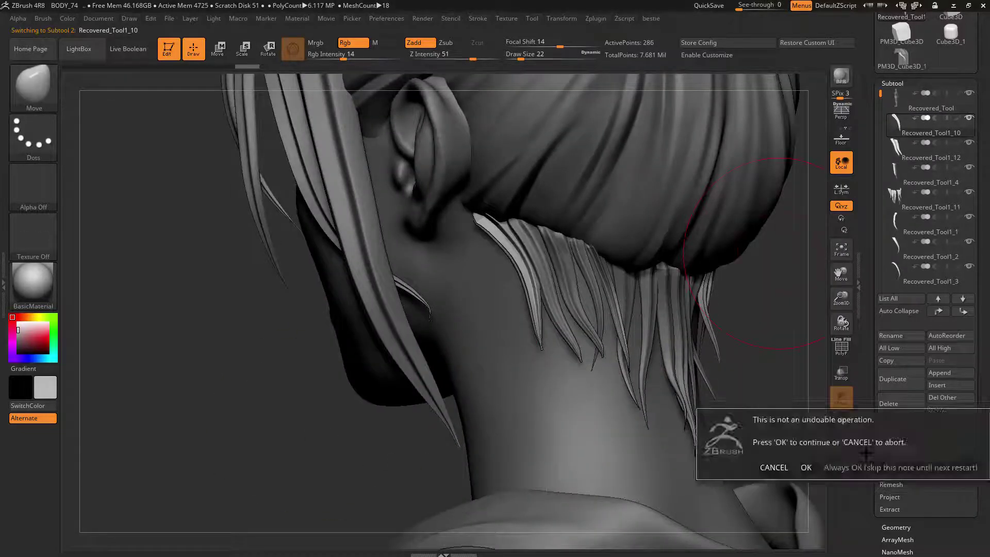
click(806, 467)
- Mirror the merged strands to the opposite side of the nape
right_drag(731, 360, 747, 340)
key(alt+s)
key(alt+s)
key(alt+b)
click(755, 345)
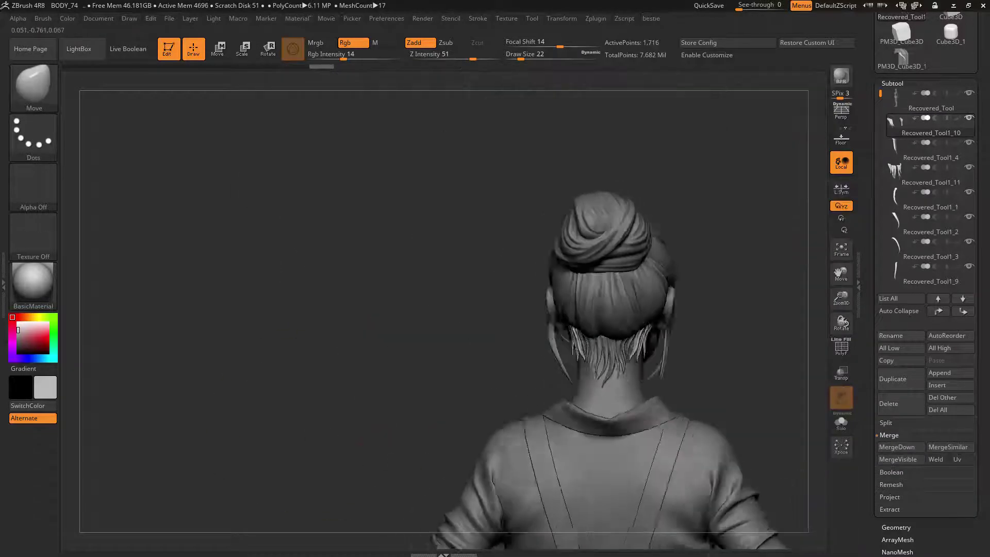
- Merge the mirrored strands down with the remaining nape strand subtools
mouse_move(722, 310)
right_down()
mouse_move(618, 330)
mouse_move(721, 319)
right_up()
key(w)
drag(537, 341, 534, 355)
key(q)
click(897, 447)
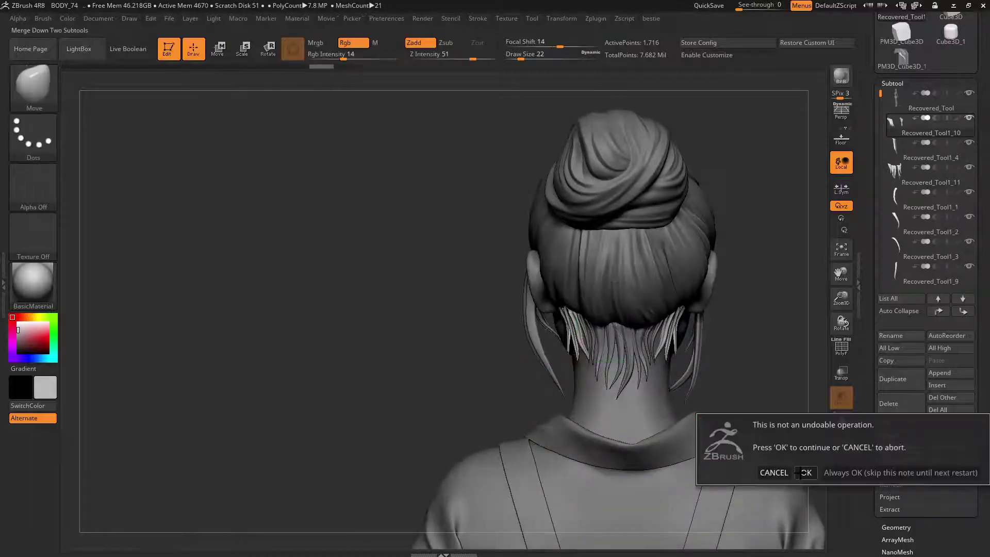
click(774, 472)
key(w)
click(896, 447)
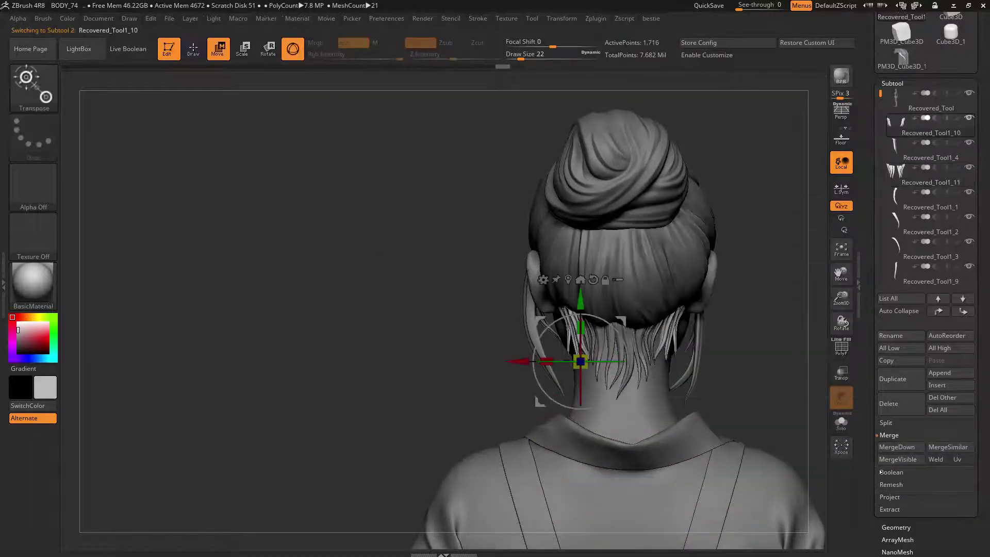
- Rotate the merged nape strands and shift them slightly upward under the hair
key(r)
drag(583, 331, 583, 335)
drag(582, 332, 582, 342)
shift+right_drag(582, 342, 665, 343)
drag(588, 295, 588, 290)
shift+right_drag(588, 290, 505, 289)
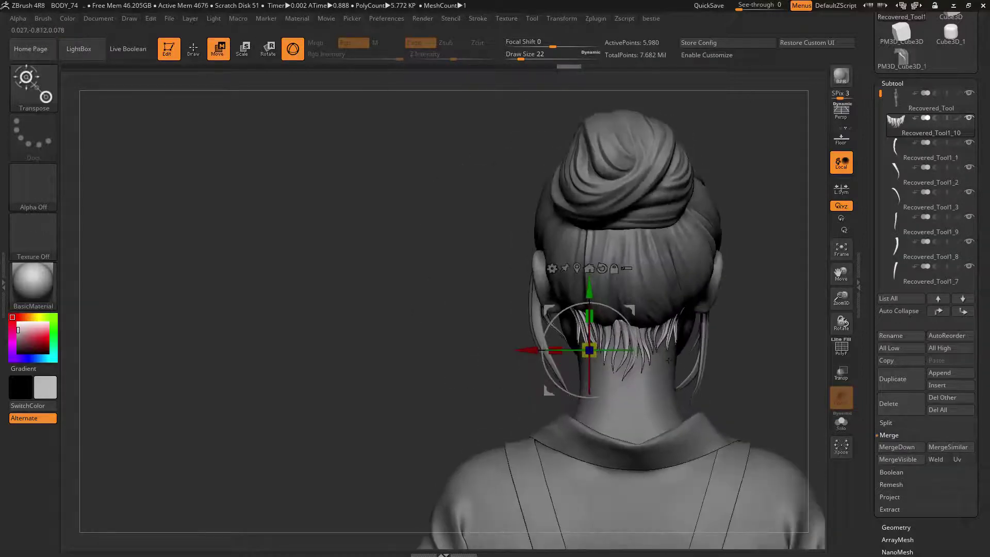
- Examine the nape strands and the overall hairstyle from the back, side and front of the head
key(q)
ctrl+right_drag(670, 330, 686, 289)
alt+click(650, 392)
right_drag(649, 381, 758, 361)
ctrl+right_drag(757, 361, 706, 314)
ctrl+right_drag(706, 314, 762, 319)
ctrl+right_drag(763, 319, 598, 340)
right_drag(644, 412, 672, 432)
drag(670, 436, 773, 407)
drag(665, 296, 674, 297)
drag(592, 415, 571, 299)
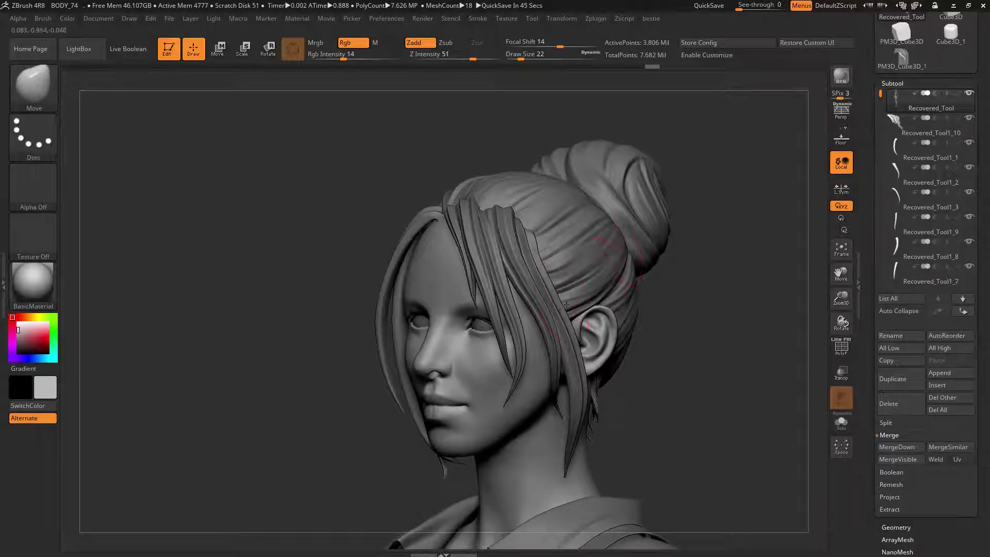
mouse_move(722, 248)
mouse_down()
mouse_move(475, 248)
mouse_move(660, 257)
mouse_move(675, 263)
mouse_move(685, 301)
mouse_move(422, 278)
mouse_up()
- Select the sculpted hair cap for editing with the brush draw size at 4
key(space)
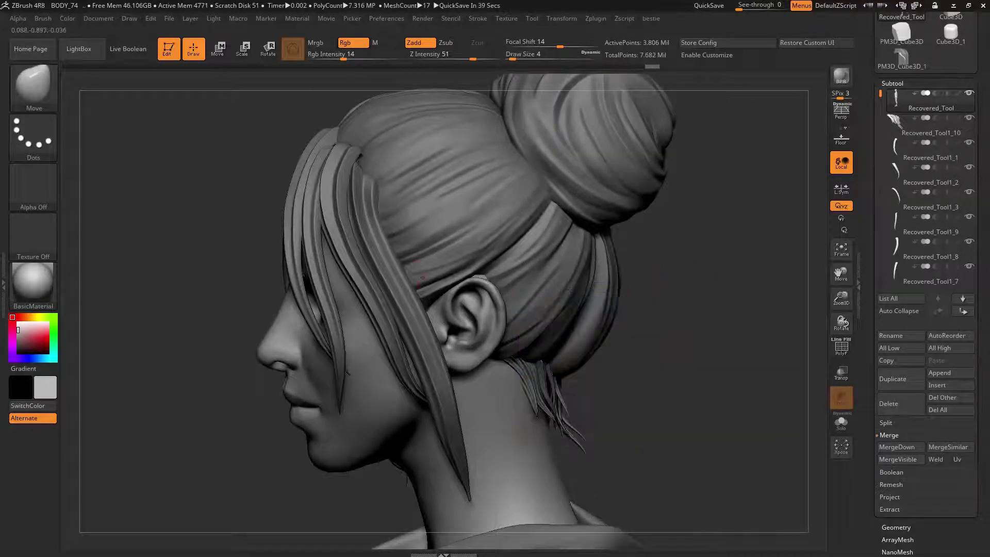
alt+click(466, 262)
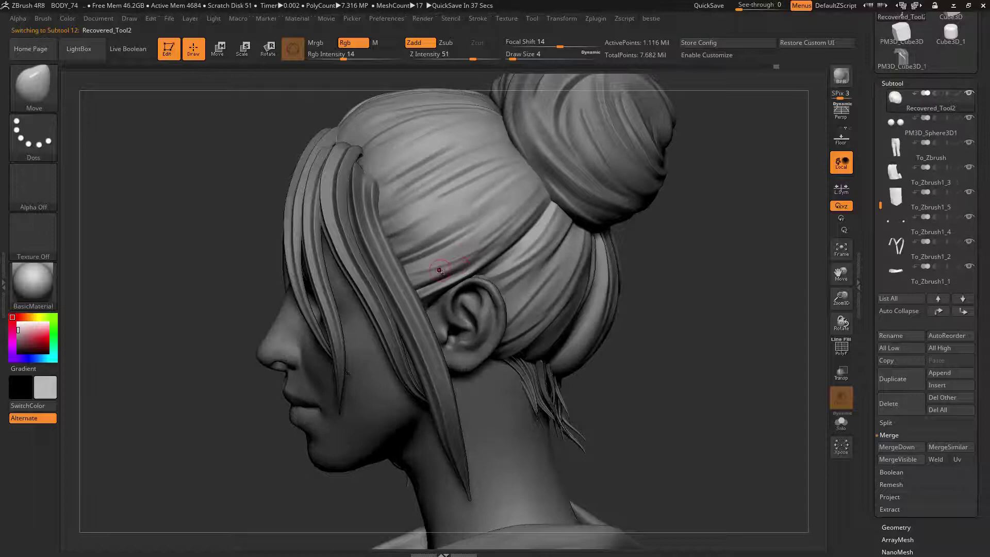
key(s)
key(ctrl)
ctrl+drag(494, 220, 445, 262)
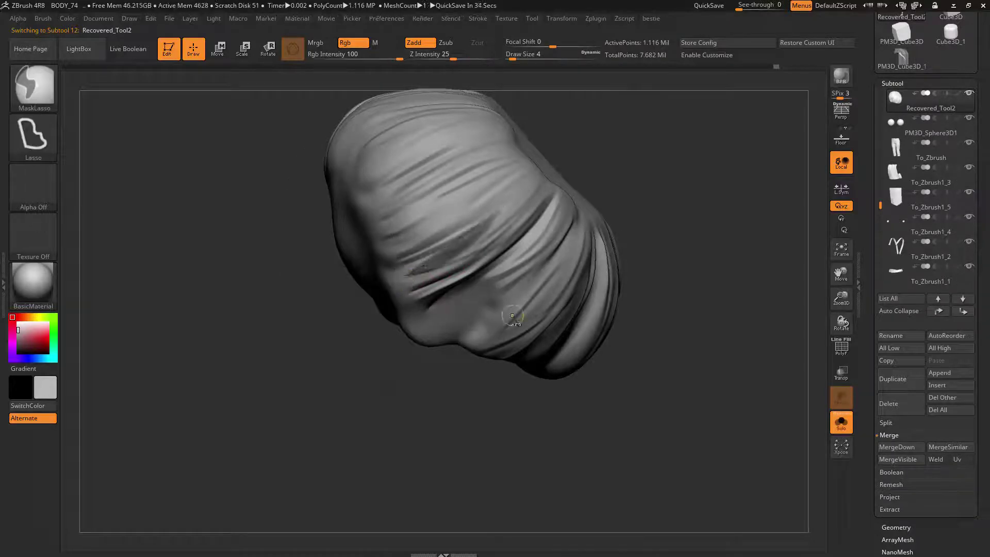
key(ctrl+z)
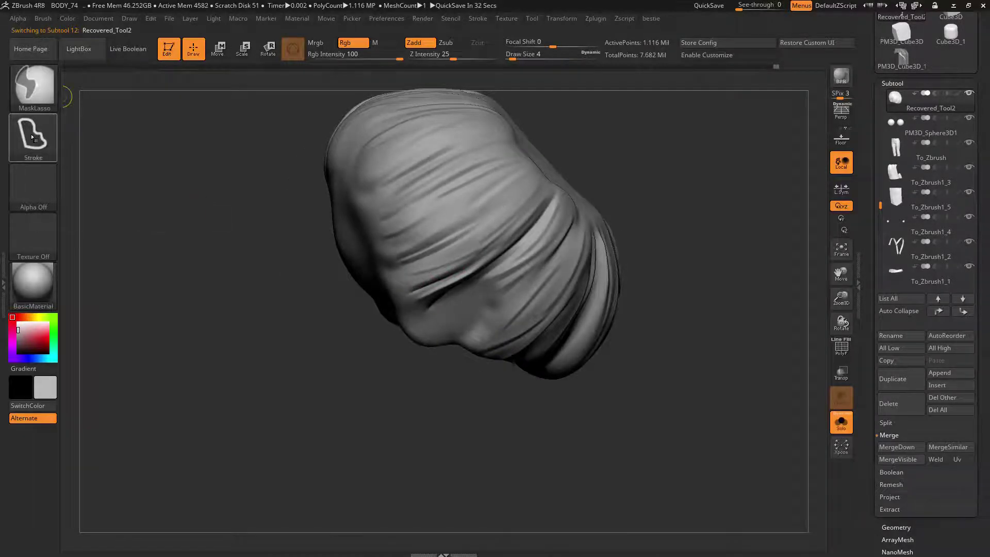
- Switch the mask stroke to FreeHand and mask a narrow lock-shaped band above the left ear on the hair cap
ctrl+click(32, 138)
ctrl+click(195, 141)
drag(362, 371, 394, 361)
key(ctrl)
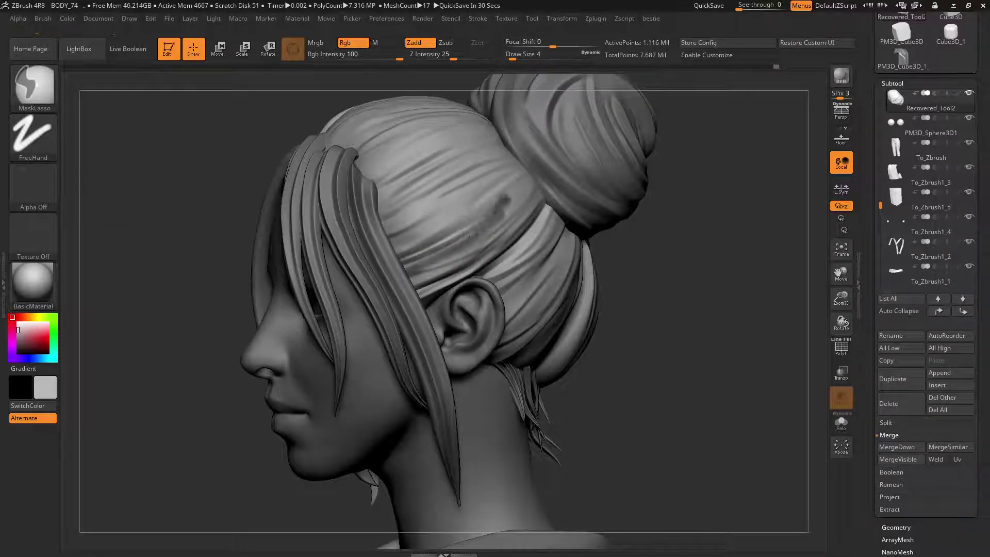
- Extract the masked band as a new subtool with a thickness of 0.02
key(shift+s)
drag(608, 222, 629, 289)
key(space)
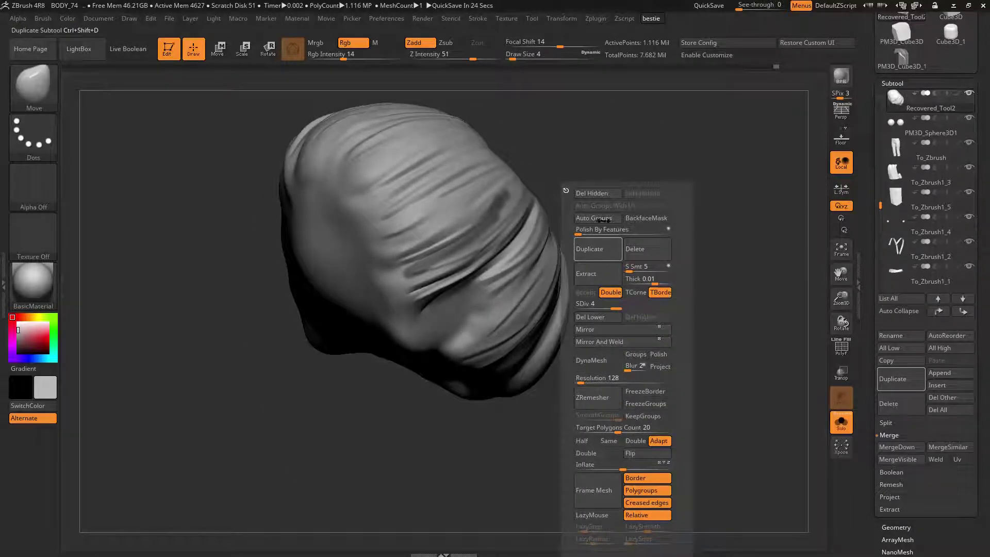
click(600, 276)
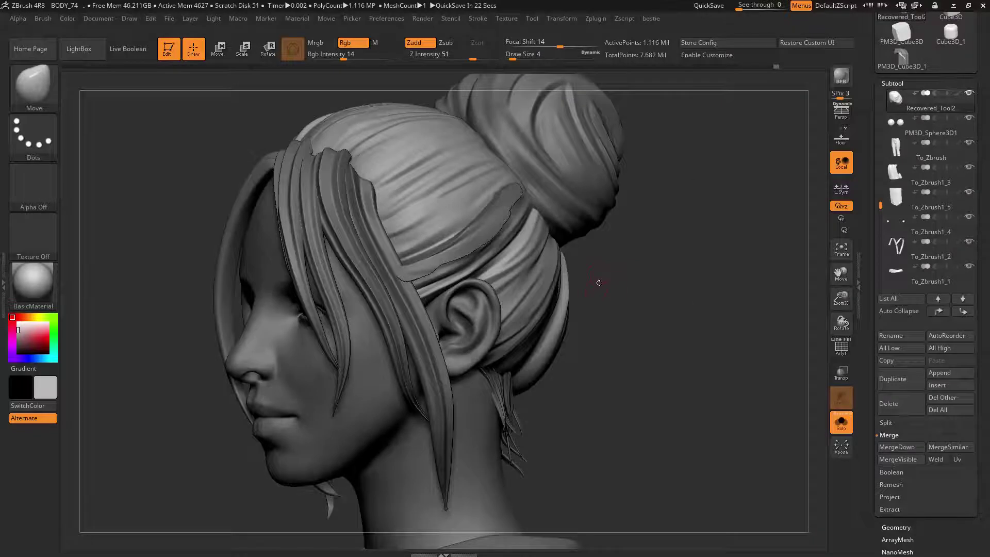
key(space)
click(573, 312)
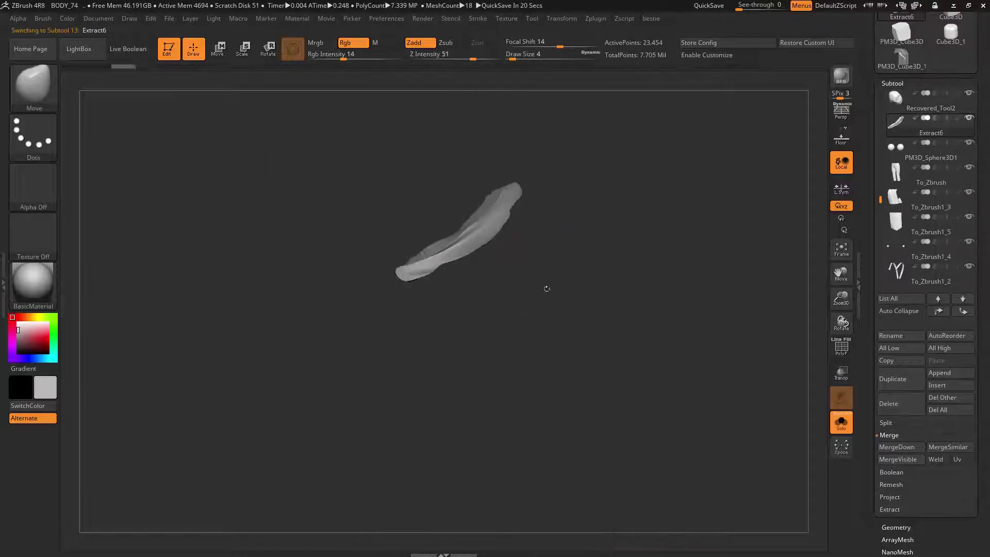
- Smooth the extracted lock along its length with the Smooth brush at draw size 37
key(alt+s)
key(space)
click(480, 240)
shift+drag(450, 250, 501, 210)
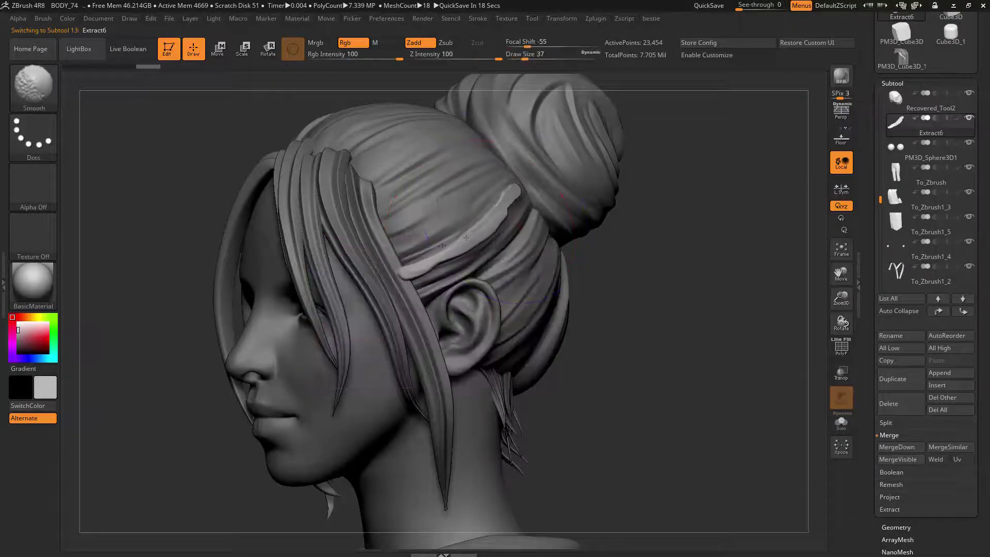
key(space)
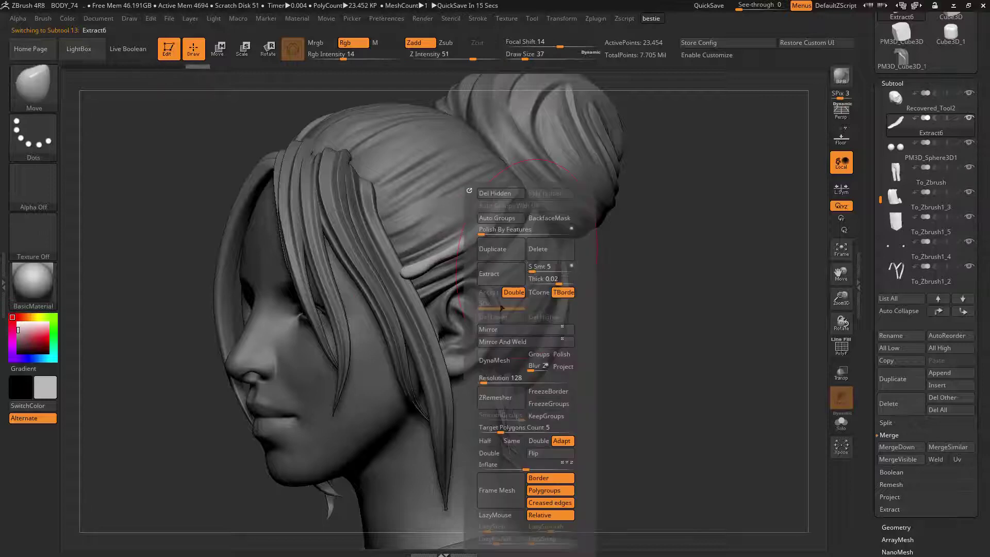
click(498, 367)
key(ctrl)
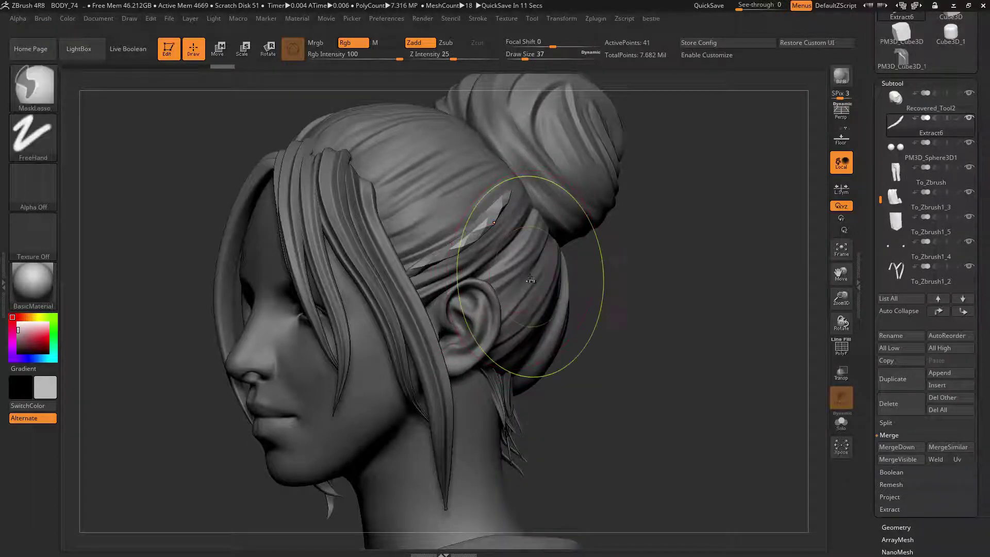
key(ctrl+z)
- Set the DynaMesh resolution to 512 and remesh the extracted lock
key(space)
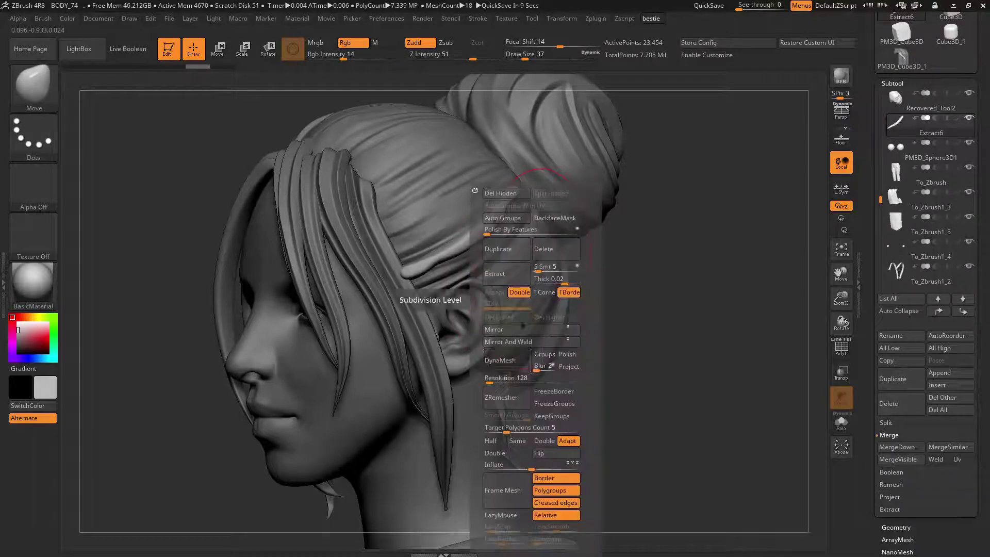
click(507, 379)
text(512)
key(Return)
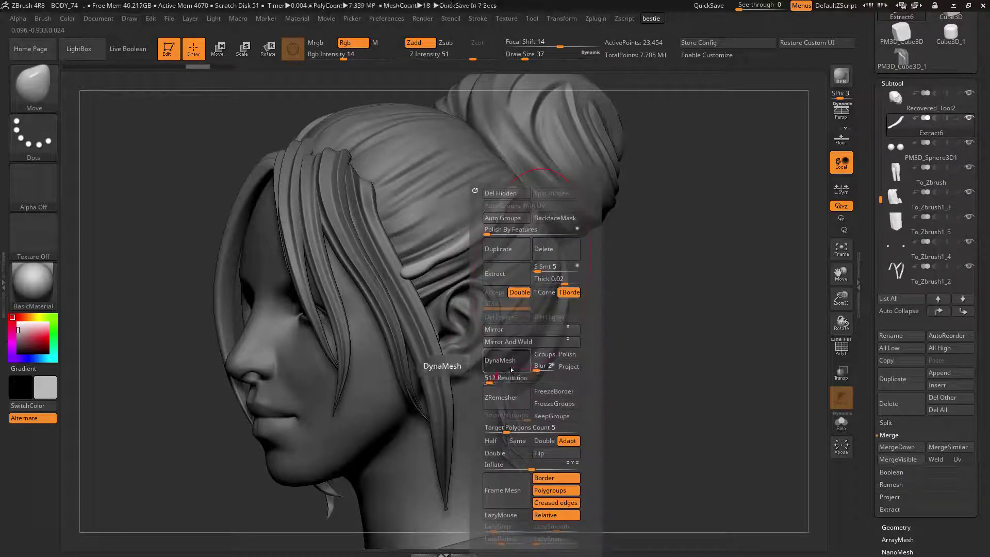
click(515, 365)
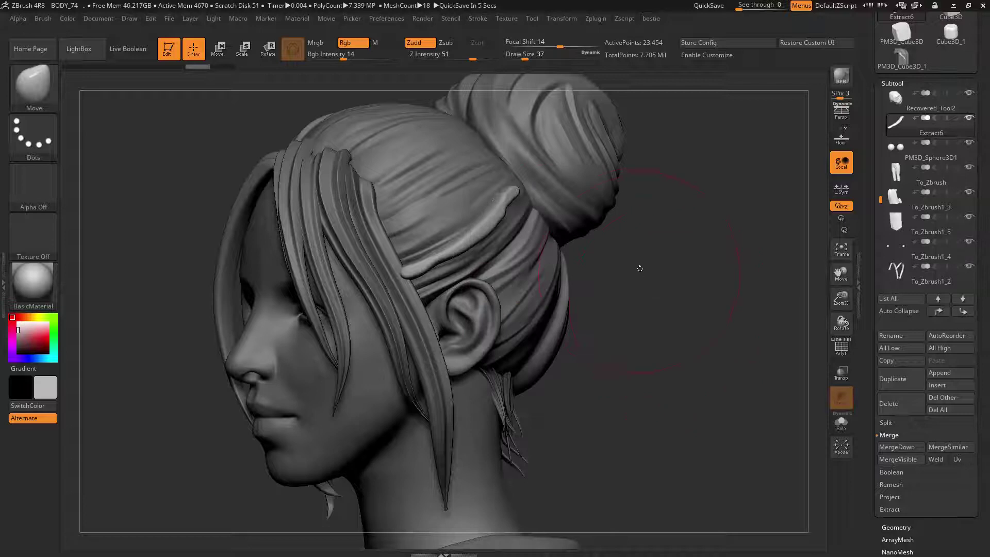
key(space)
click(615, 367)
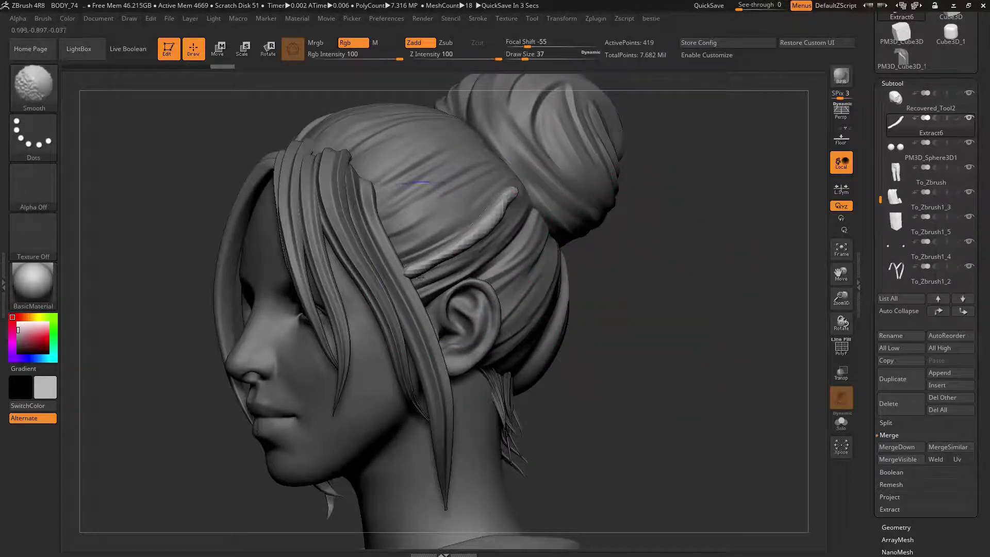
- Smooth the remeshed lock and push it outward from the hair surface above the ear with the Move brush
shift+drag(511, 197, 463, 239)
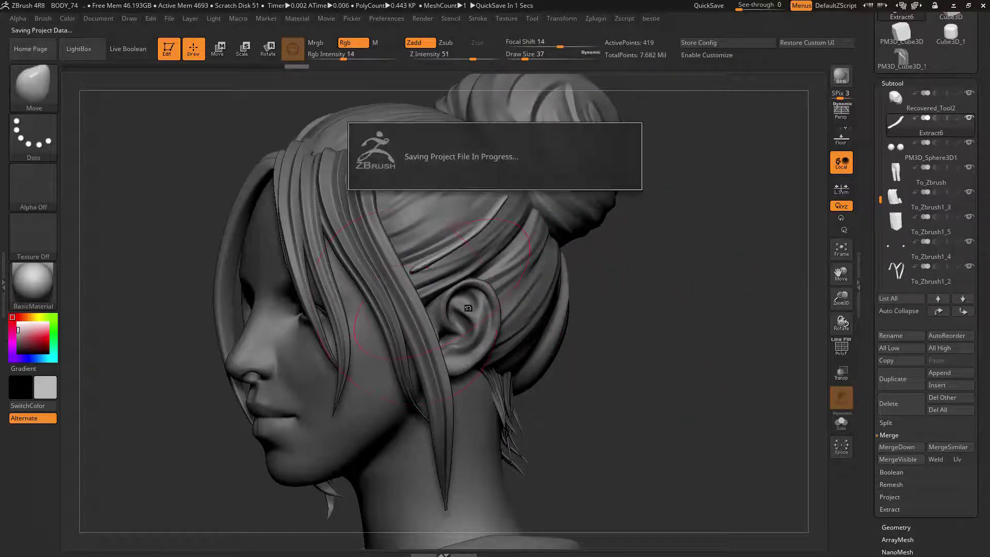
right_drag(409, 302, 548, 229)
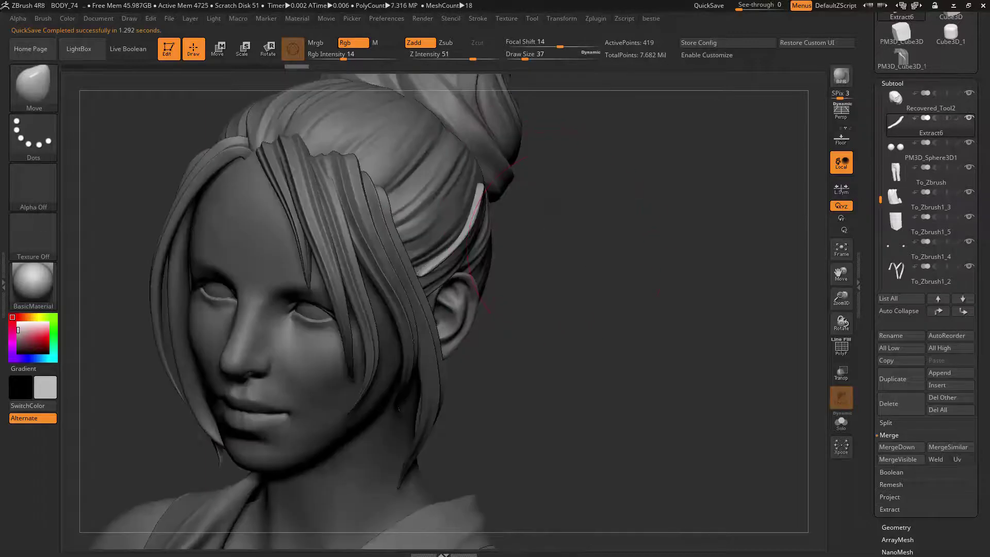
drag(548, 228, 420, 278)
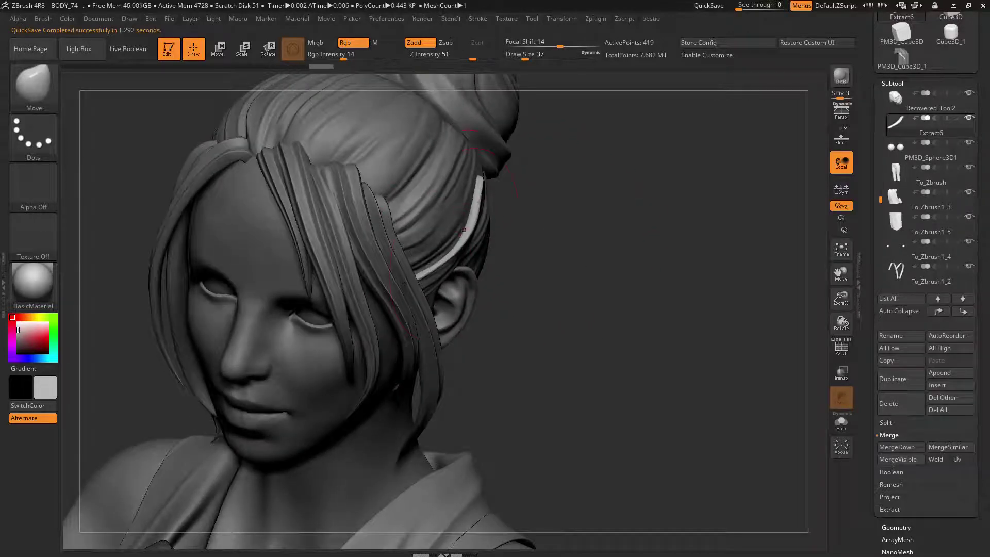
drag(463, 229, 493, 190)
shift+drag(473, 230, 418, 277)
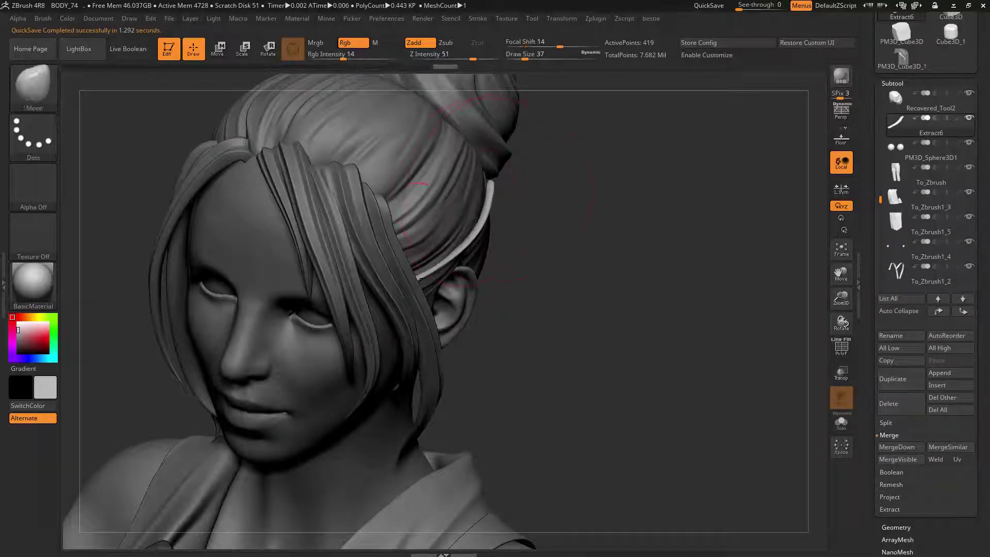
- Smooth the raised lock above the ear and adjust its upper end and curvature with the Move brush at draw size 37
drag(598, 283, 479, 281)
shift+drag(510, 192, 489, 225)
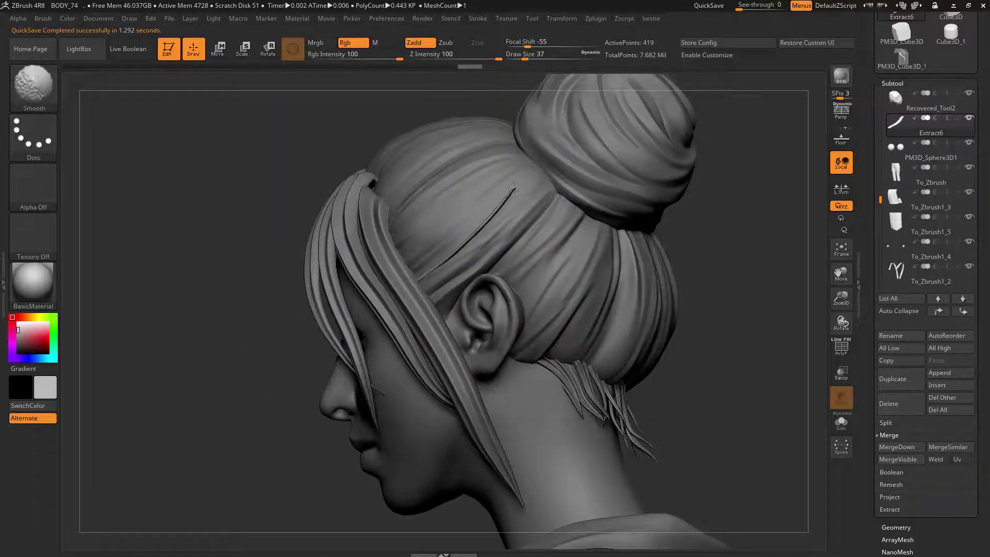
drag(221, 243, 289, 245)
mouse_move(192, 193)
mouse_down()
mouse_move(530, 208)
mouse_move(520, 225)
mouse_move(501, 219)
mouse_move(509, 221)
mouse_up()
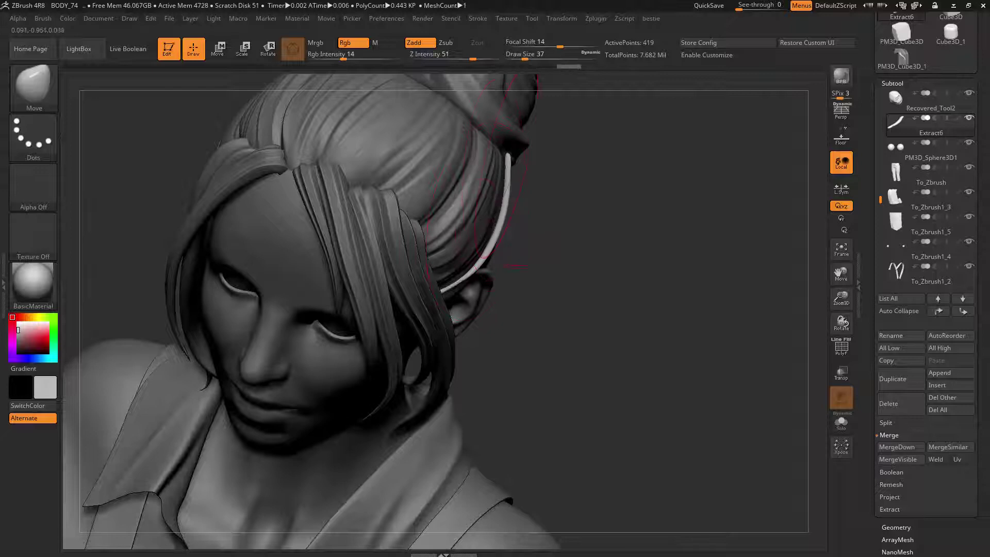
drag(506, 150, 502, 153)
drag(686, 227, 454, 221)
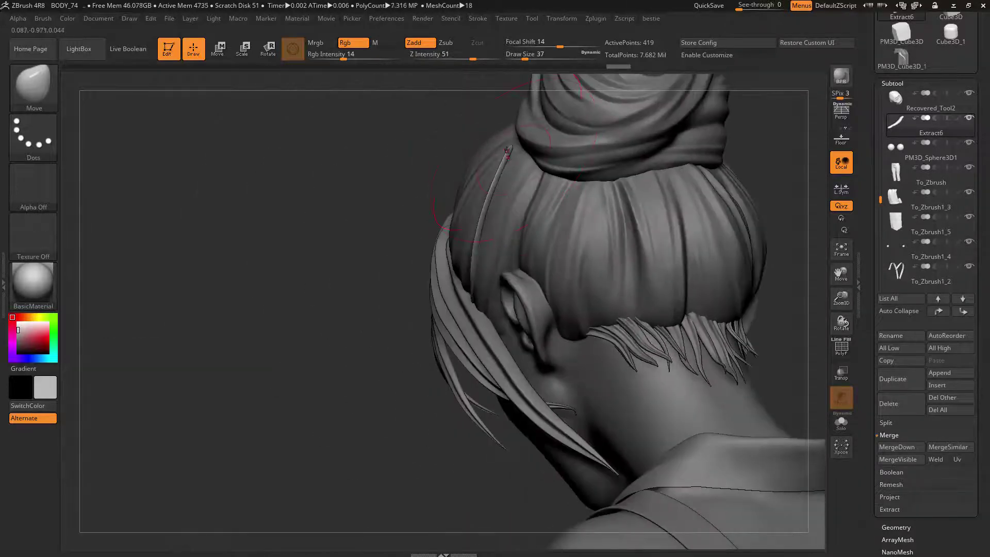
drag(520, 175, 502, 186)
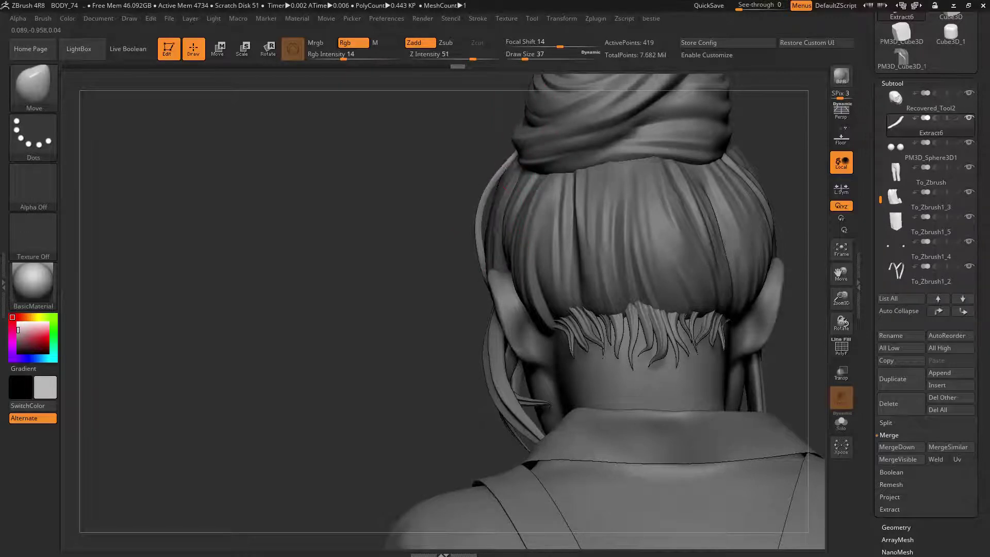
- Reduce the draw size to 12 and bend the middle of the lock outward from the hair surface with the Move brush
alt+drag(433, 259, 456, 299)
key(space)
drag(466, 228, 456, 227)
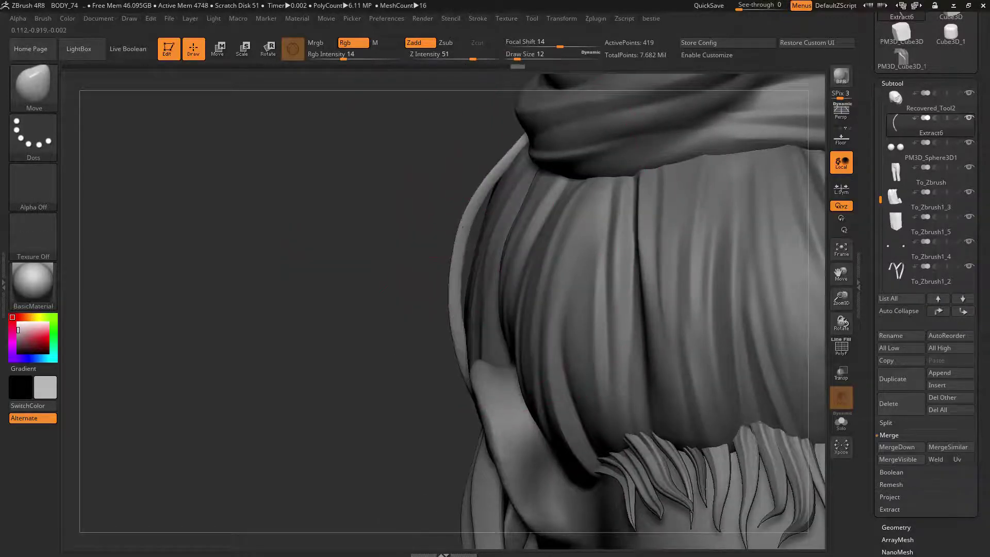
drag(361, 258, 516, 268)
drag(465, 222, 461, 227)
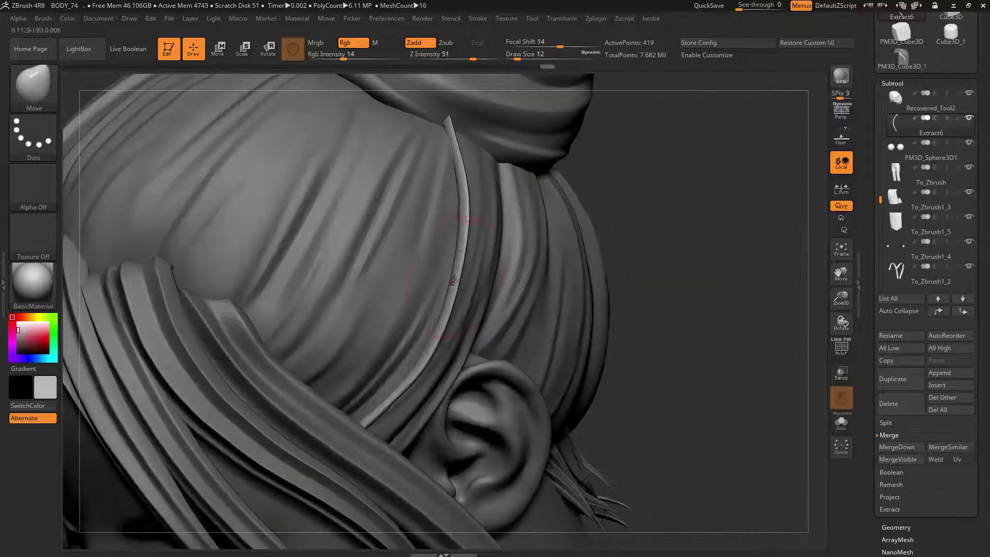
- Widen the raised lock above the ear by scaling it with the transform gizmo
key(w)
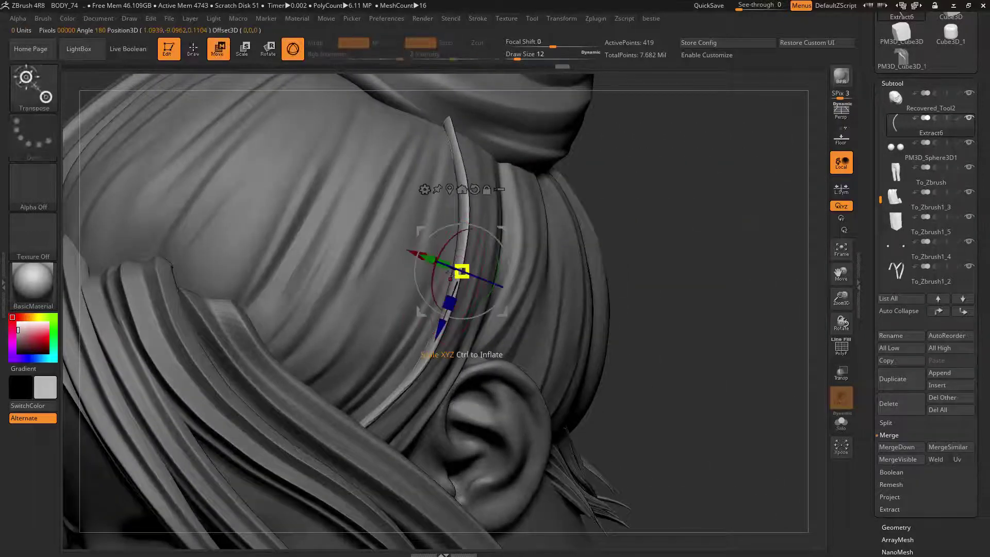
key(r)
drag(436, 267, 433, 264)
right_drag(402, 288, 464, 288)
drag(427, 257, 378, 228)
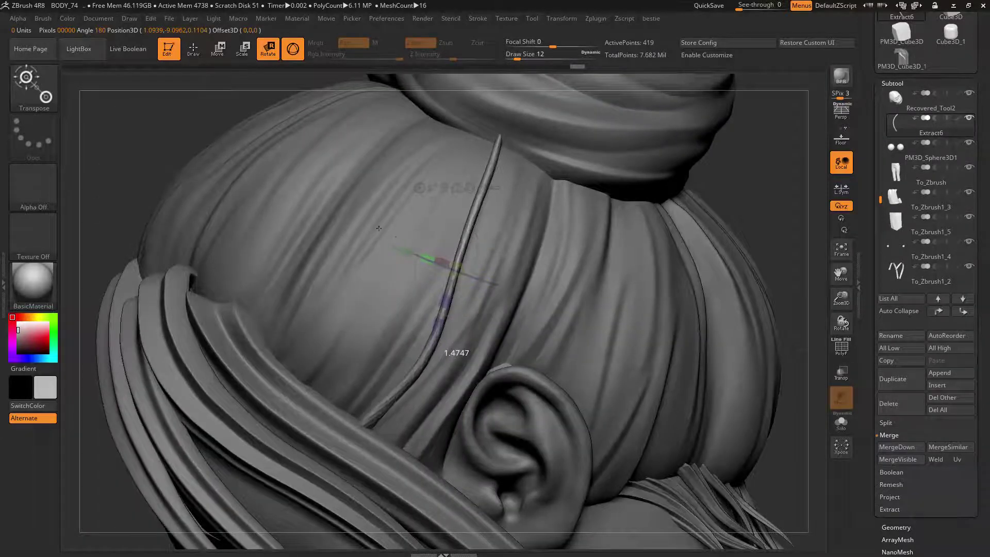
drag(321, 189, 317, 188)
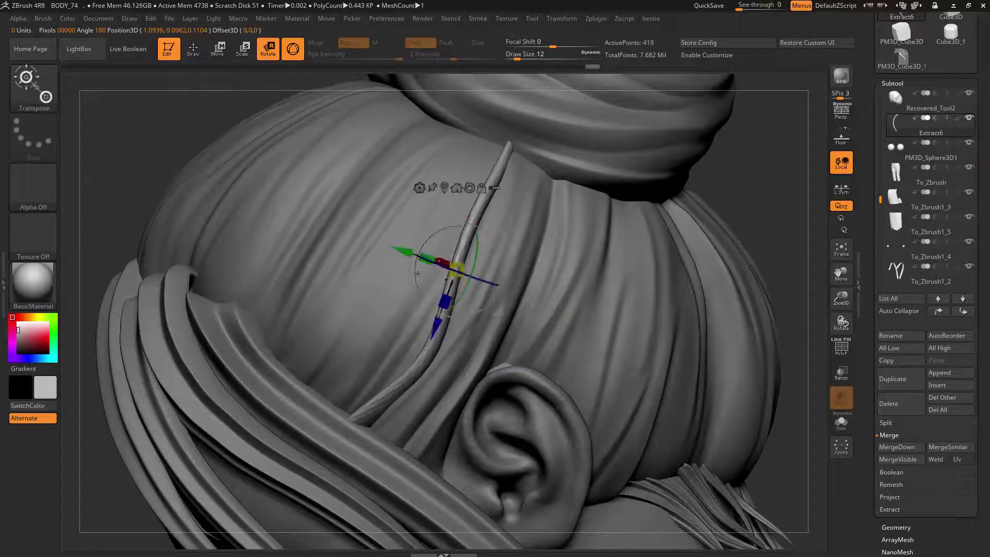
- Return to brush drawing and smooth the widened lock along its middle at draw size 12
key(q)
right_drag(454, 247, 392, 246)
shift+drag(466, 176, 459, 202)
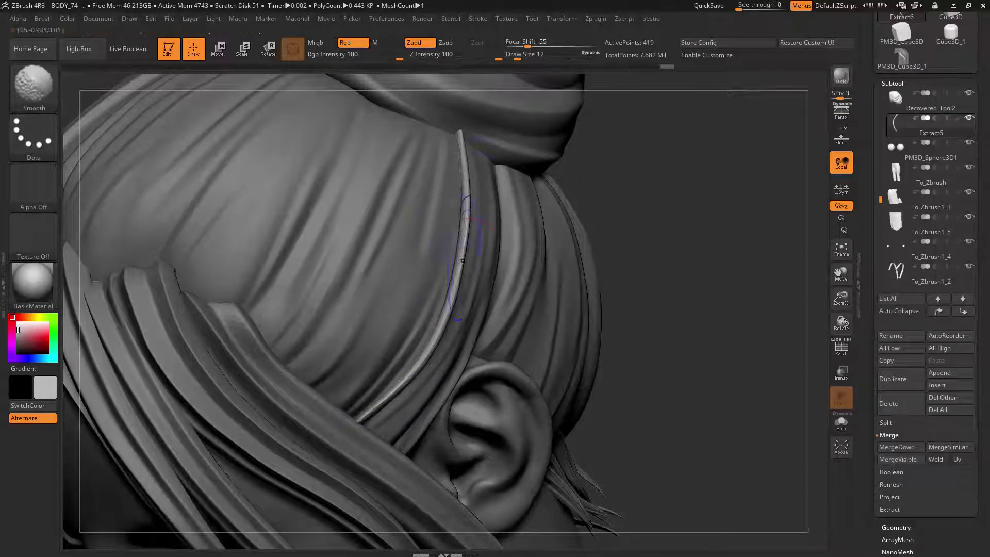
shift+drag(462, 261, 458, 281)
right_drag(516, 288, 439, 300)
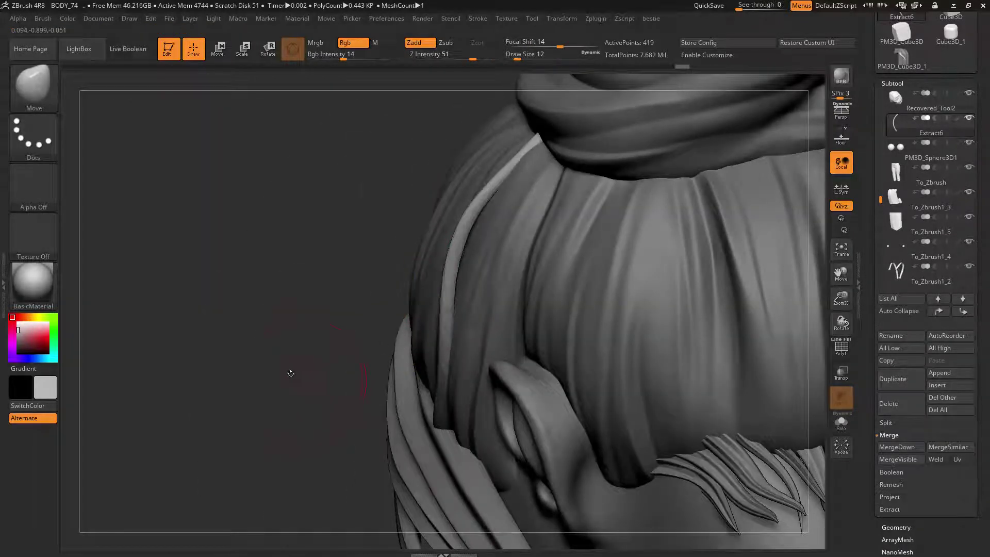
mouse_move(291, 373)
mouse_down()
mouse_move(497, 340)
mouse_move(481, 360)
mouse_up()
click(303, 364)
ctrl+shift+drag(341, 474, 389, 424)
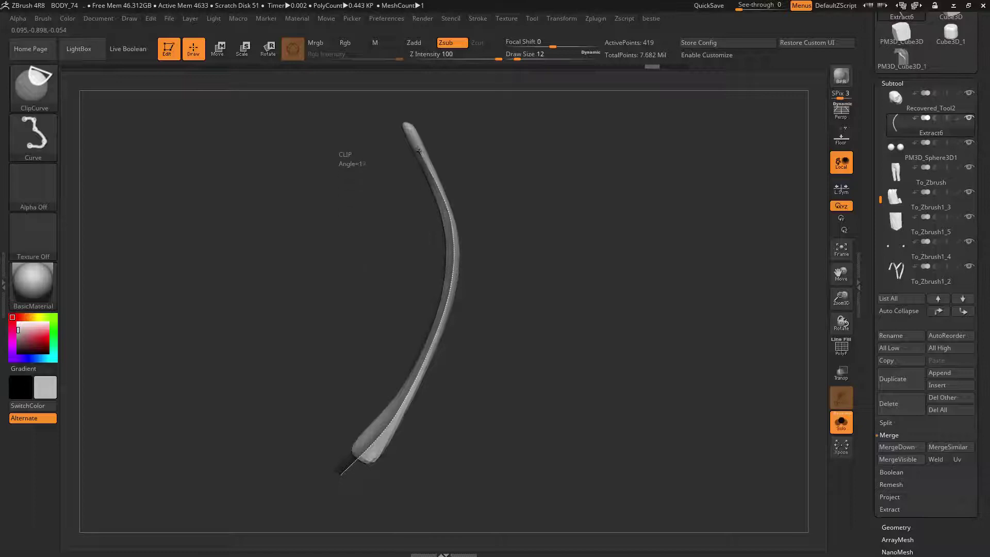
ctrl+shift+drag(406, 124, 396, 117)
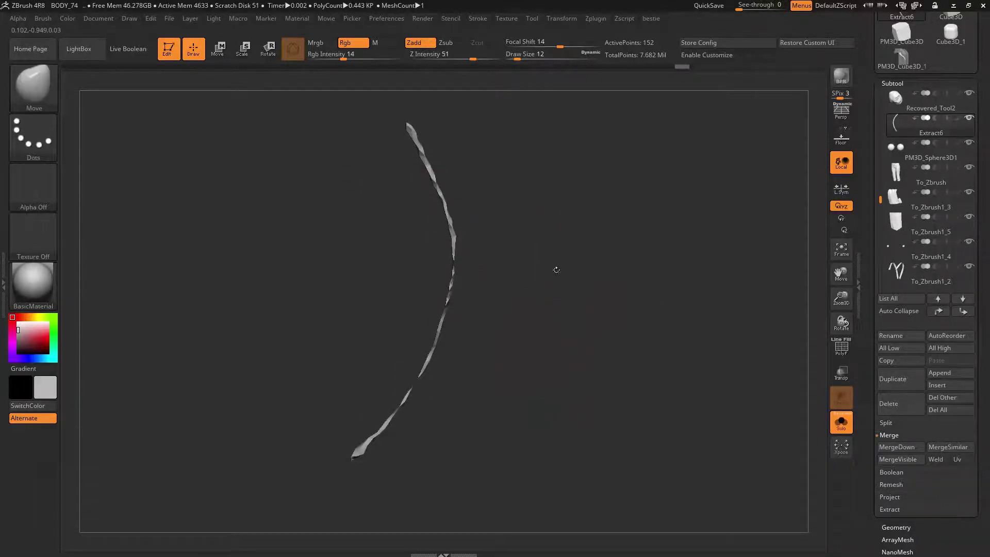
key(ctrl+z)
- Smooth the isolated lock along its full length, show the whole model again, and adjust the lock's upper end
mouse_move(556, 270)
mouse_down()
mouse_move(541, 255)
mouse_move(498, 258)
mouse_move(437, 165)
mouse_up()
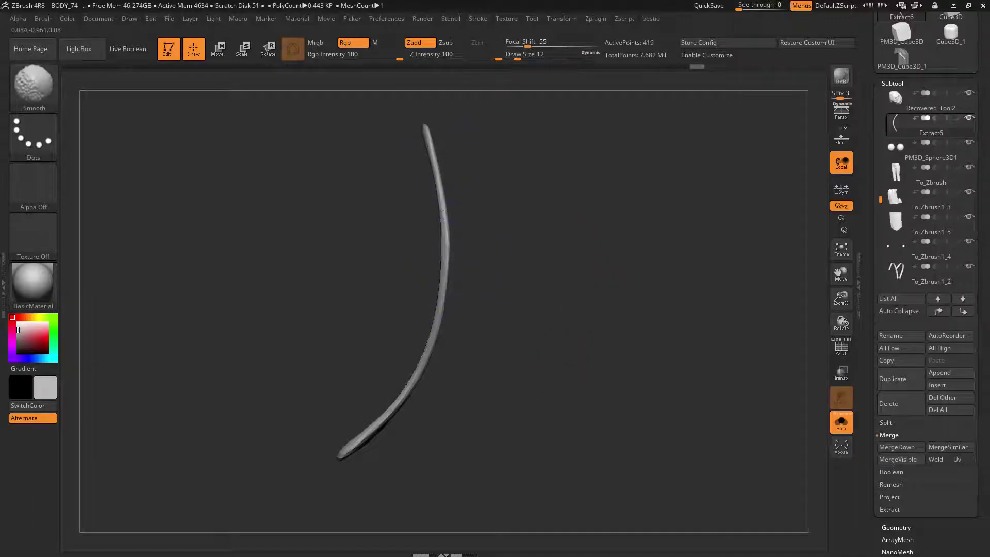
shift+drag(444, 215, 343, 455)
drag(499, 248, 466, 212)
key(shift+s)
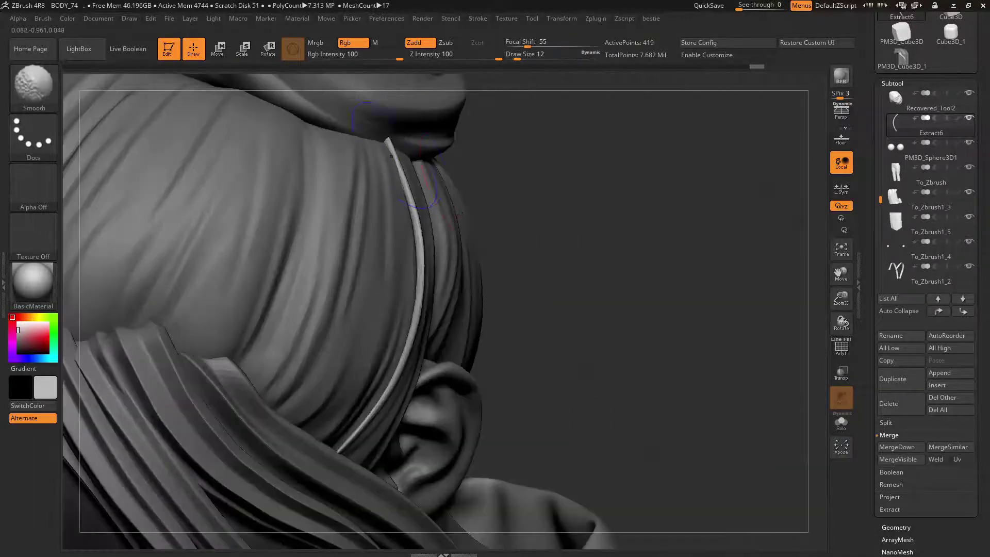
drag(441, 175, 409, 183)
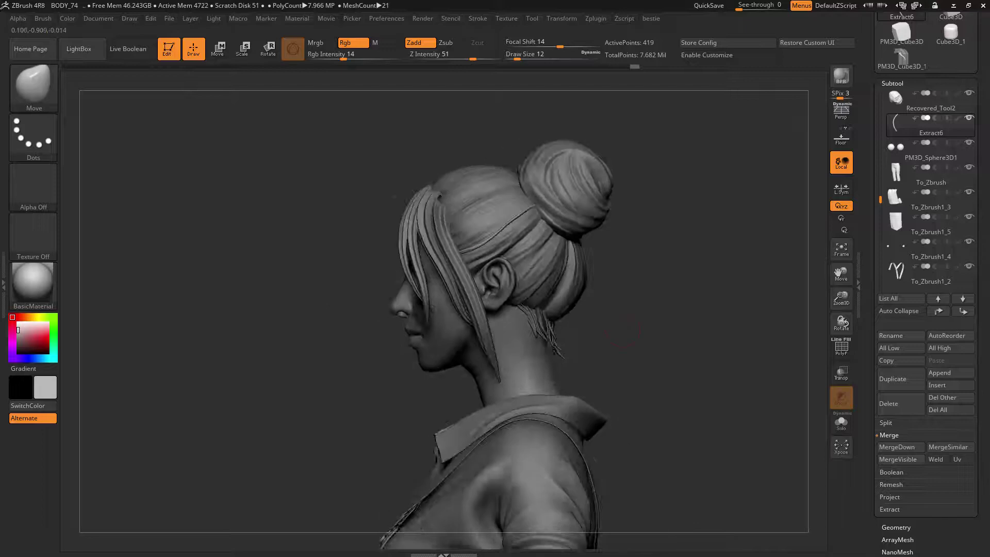
- Push the upper part of the lock outward from the head with the Move brush at draw size 23
drag(622, 334, 550, 359)
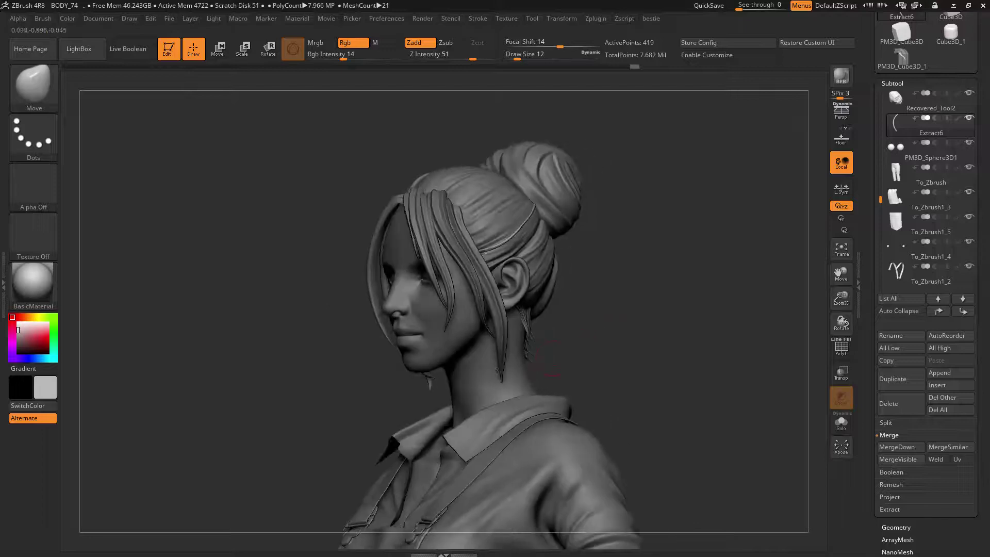
mouse_move(608, 289)
mouse_down()
mouse_move(650, 304)
mouse_move(618, 371)
mouse_up()
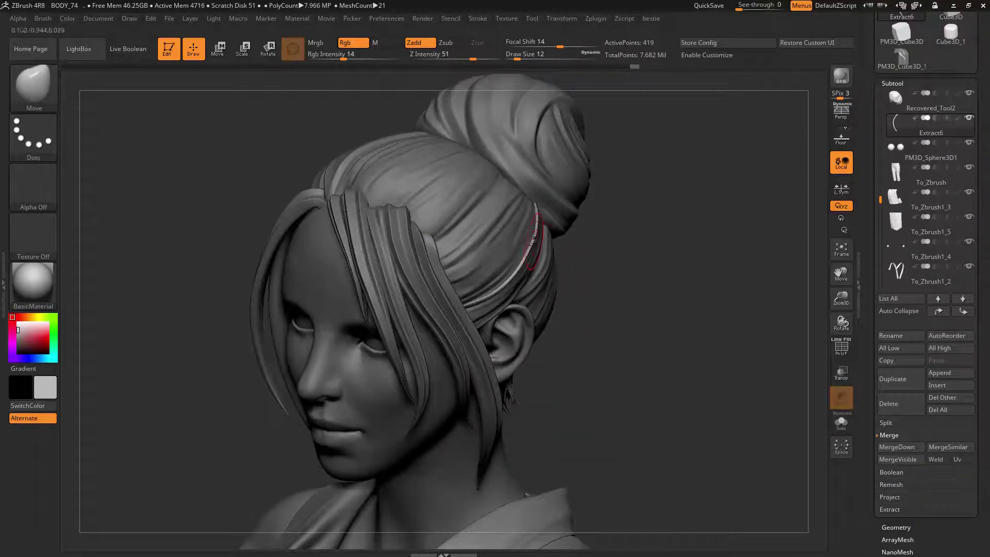
key(space)
drag(493, 311, 498, 311)
mouse_move(533, 245)
mouse_down()
mouse_move(541, 221)
mouse_move(526, 219)
mouse_up()
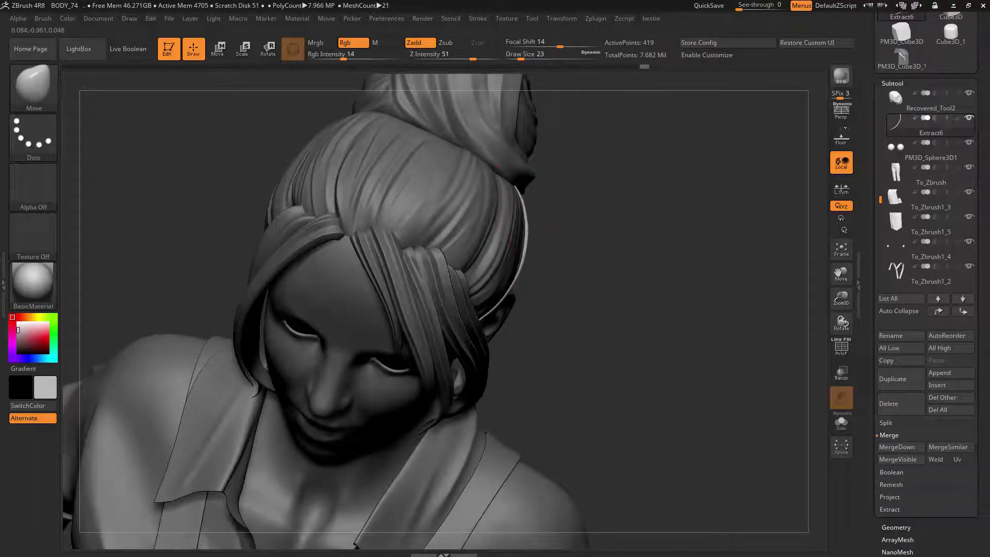
mouse_move(608, 242)
mouse_down()
mouse_move(601, 230)
mouse_move(479, 232)
mouse_up()
drag(696, 273, 654, 281)
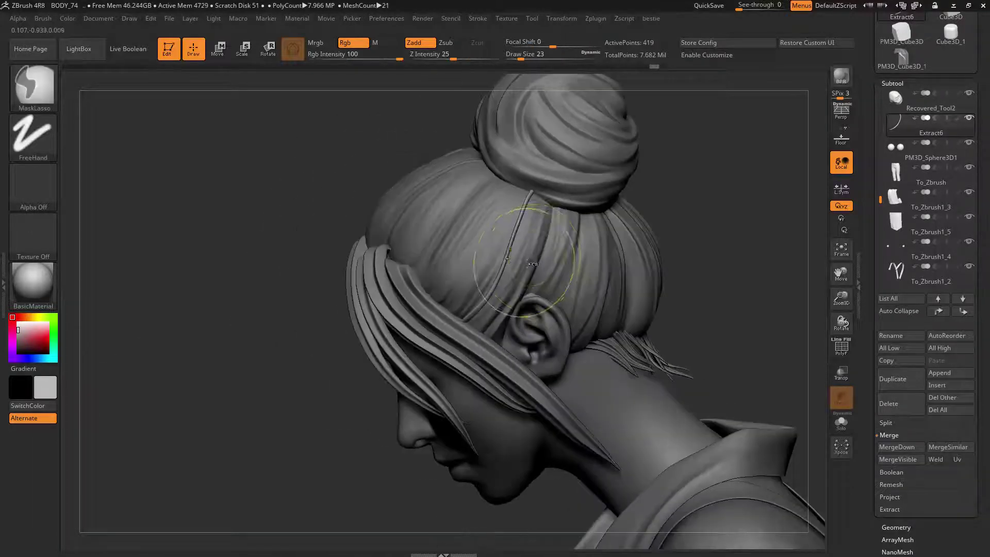
- Reshape the lock with the Move brush at draw size 16, fitting its upper end into the base of the bun
key(ctrl)
key(space)
mouse_move(523, 247)
mouse_down()
mouse_move(511, 248)
mouse_move(521, 225)
mouse_up()
ctrl+right_drag(520, 225, 524, 261)
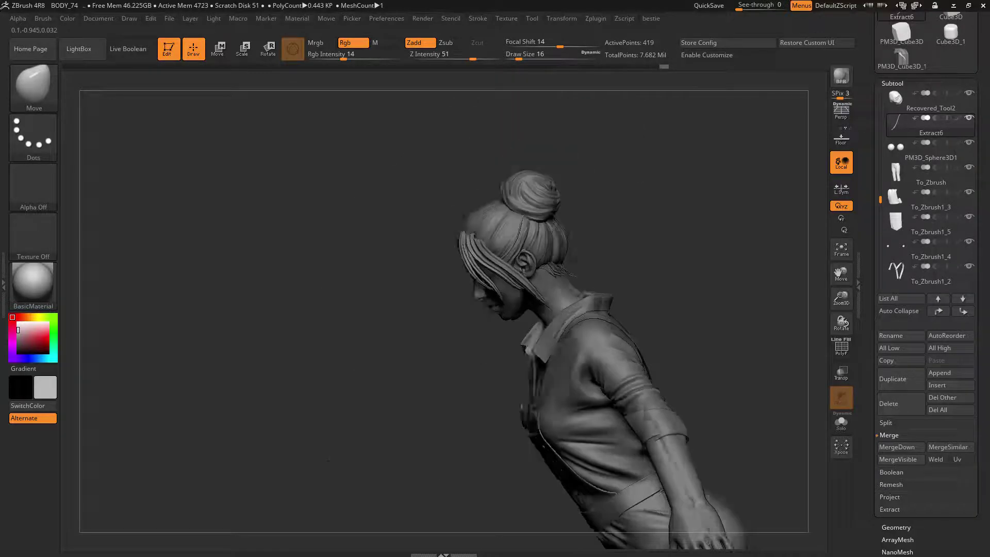
mouse_move(293, 361)
shift+mouse_down()
mouse_move(347, 373)
mouse_move(330, 368)
shift+mouse_up()
ctrl+right_drag(329, 368, 353, 405)
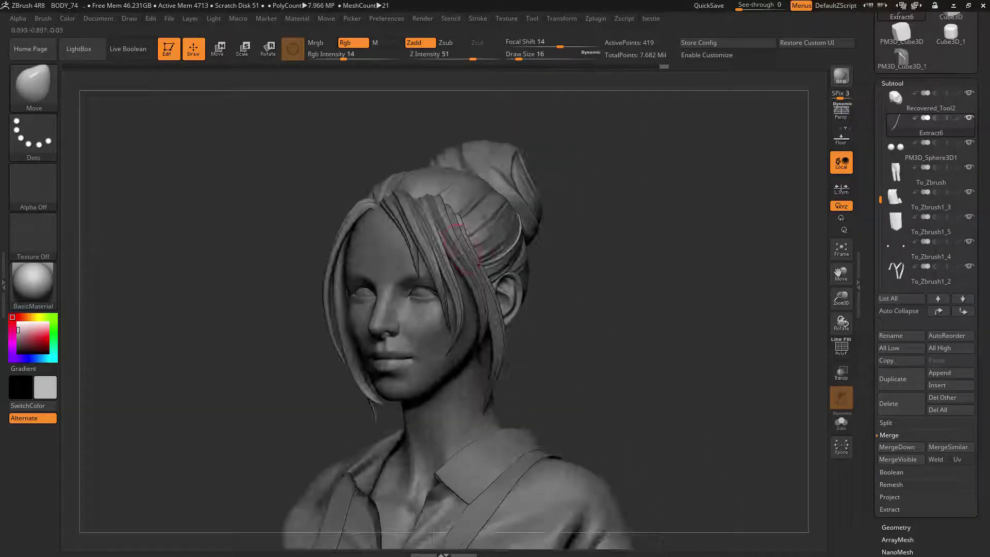
ctrl+right_drag(361, 330, 372, 381)
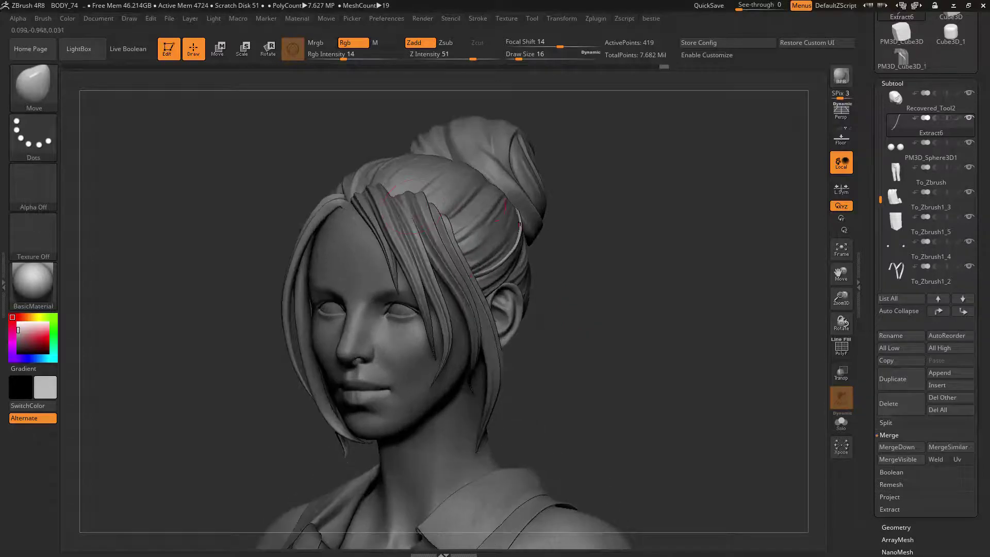
mouse_move(544, 288)
mouse_down()
mouse_move(587, 273)
mouse_move(572, 258)
mouse_move(593, 237)
mouse_move(541, 208)
mouse_up()
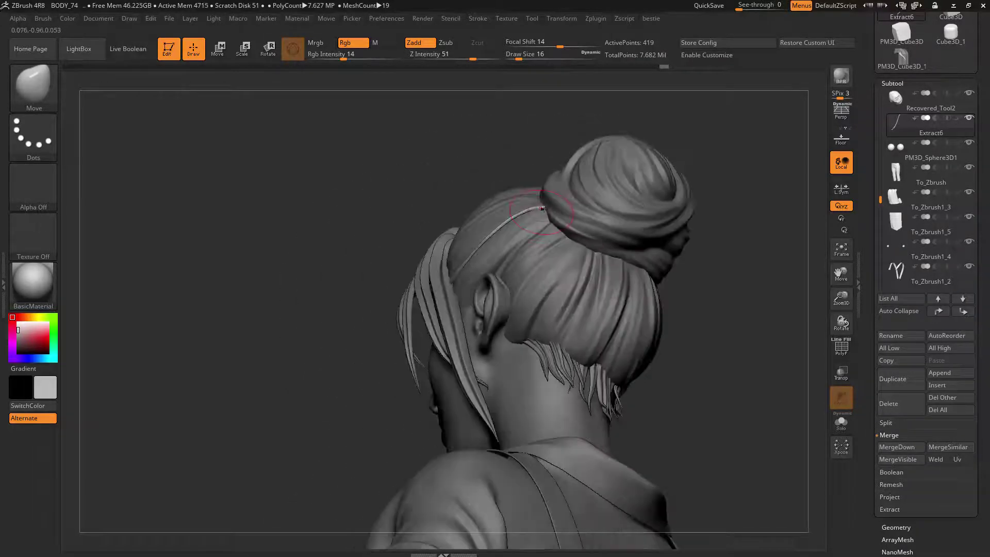
drag(562, 340, 634, 360)
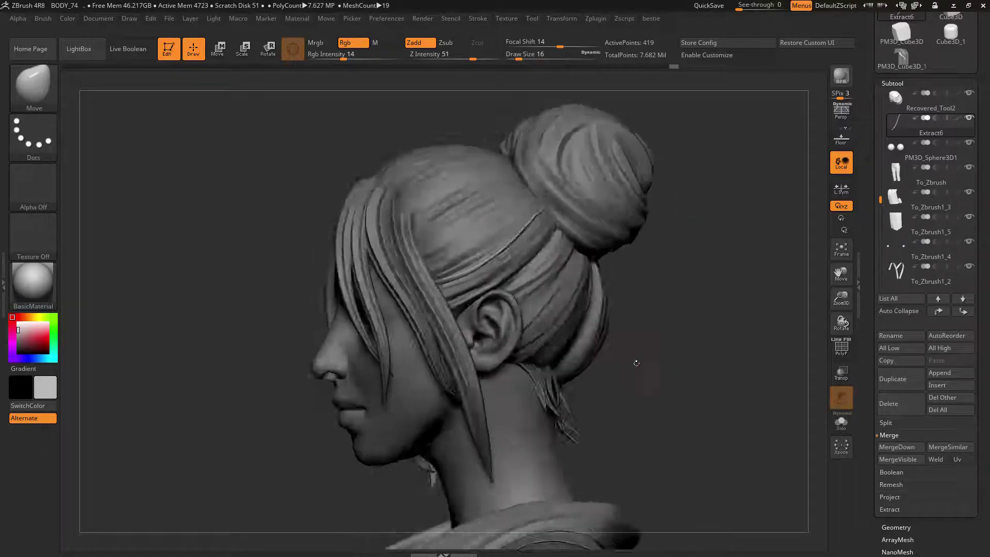
ctrl+right_drag(634, 360, 636, 397)
- Select the hair cap, set the draw size to 2, and mask a thin band from the front hairline toward the bun
alt+click(464, 253)
key(space)
drag(440, 242, 436, 242)
right_drag(397, 208, 444, 227)
ctrl+drag(344, 202, 380, 168)
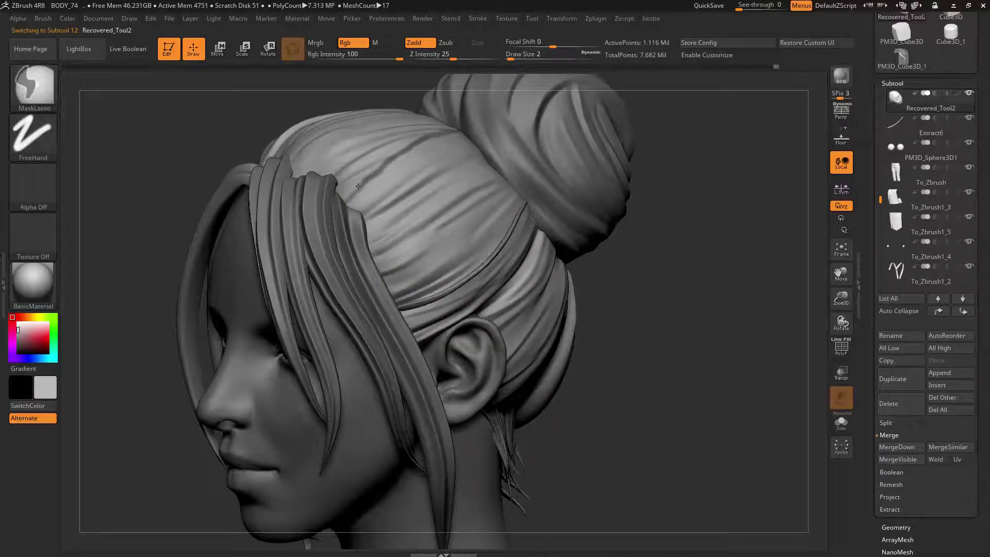
- Extract the masked hair-cap band as a new subtool with a thickness of 0.02
key(space)
click(426, 252)
right_drag(438, 364, 526, 310)
key(space)
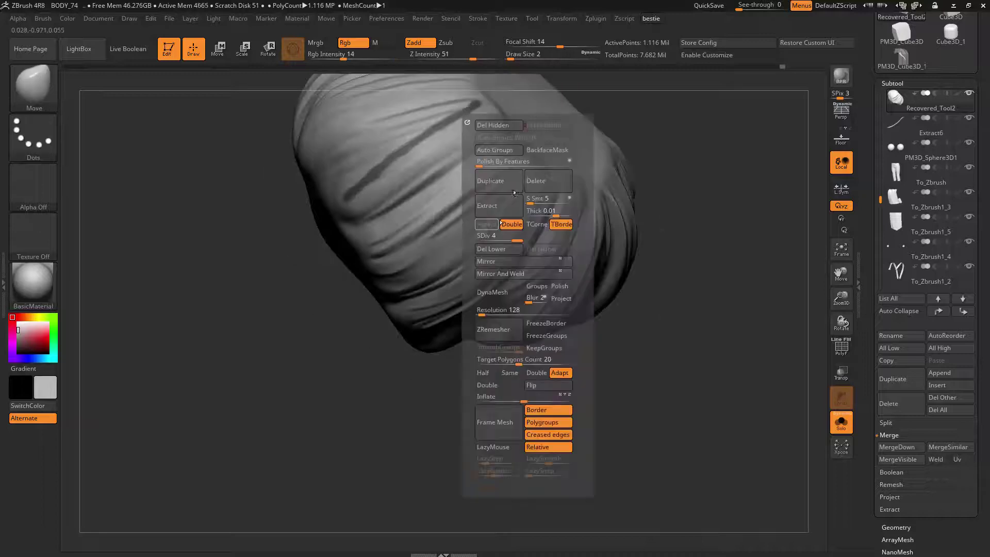
click(497, 204)
key(space)
click(460, 292)
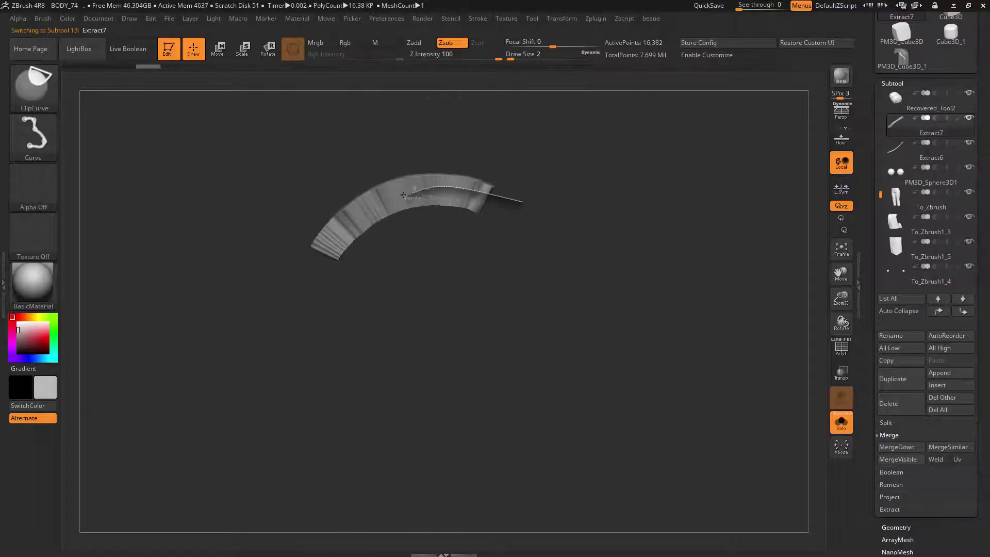
- Trim the extracted band into a narrow curved strip with ClipCurve and DynaMesh it at resolution 512
ctrl+shift+drag(319, 257, 319, 257)
right_drag(423, 294, 471, 316)
key(space)
click(434, 378)
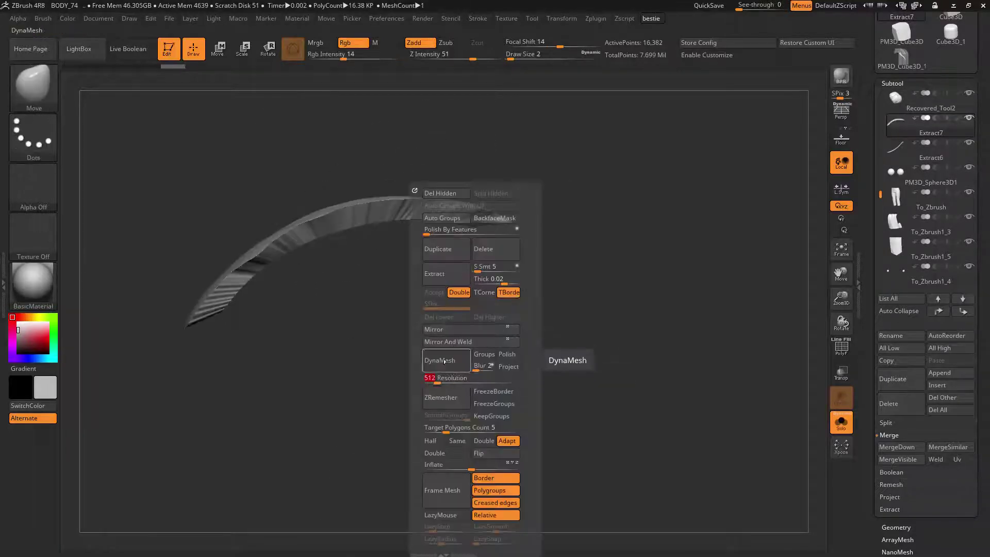
click(437, 359)
- Set the draw size to 20, show the whole model, smooth the new lock and shape its arch over the hair cap
key(space)
click(412, 259)
drag(412, 259, 414, 259)
click(841, 422)
shift+drag(289, 258, 382, 222)
right_drag(402, 330, 382, 280)
drag(320, 235, 330, 252)
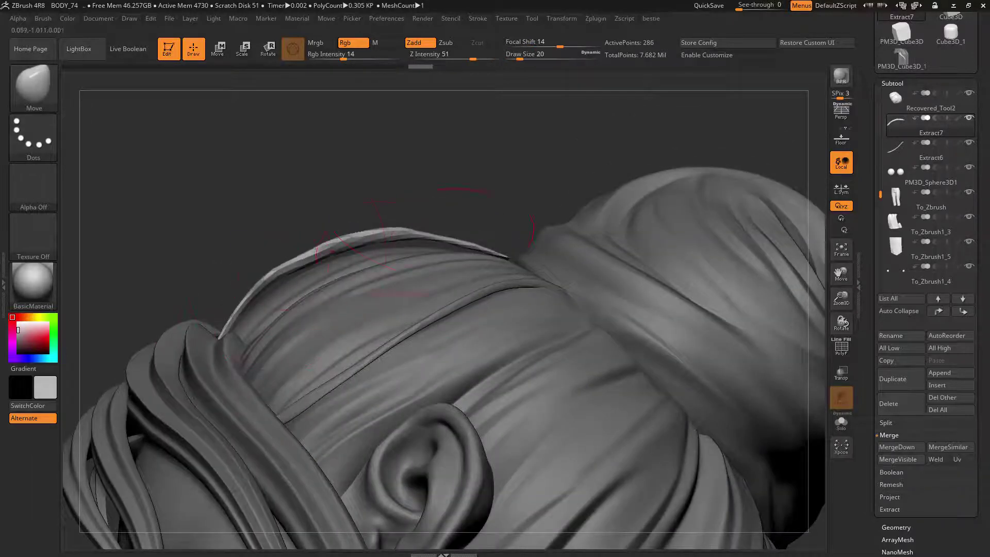
- Scale the new lock slightly with the transform gizmo and return to brush drawing
right_drag(396, 232, 531, 288)
ctrl+drag(103, 244, 430, 419)
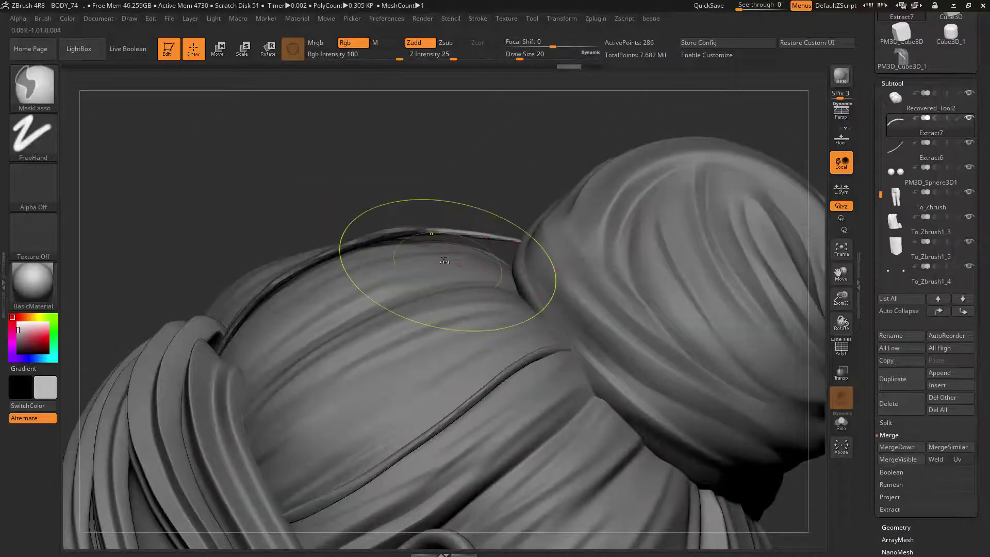
key(e)
drag(412, 229, 414, 230)
key(q)
right_drag(485, 201, 329, 274)
- Inflate the thin upper lock and update its DynaMesh at resolution 512
key(space)
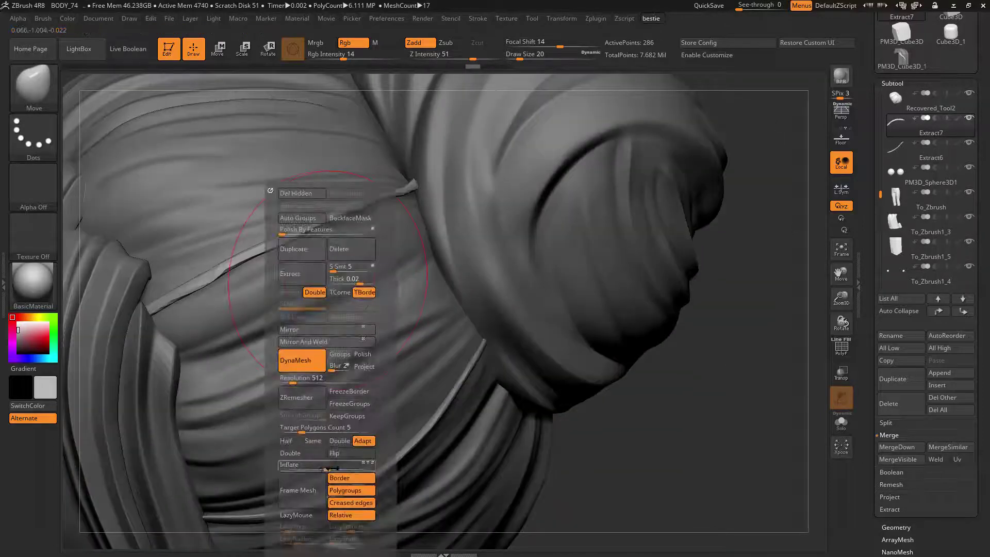
drag(330, 468, 331, 468)
ctrl+drag(638, 417, 670, 443)
- Rebuild the inflated lock with ZRemesher at a target polygon count of 5 and smooth it along its length
key(space)
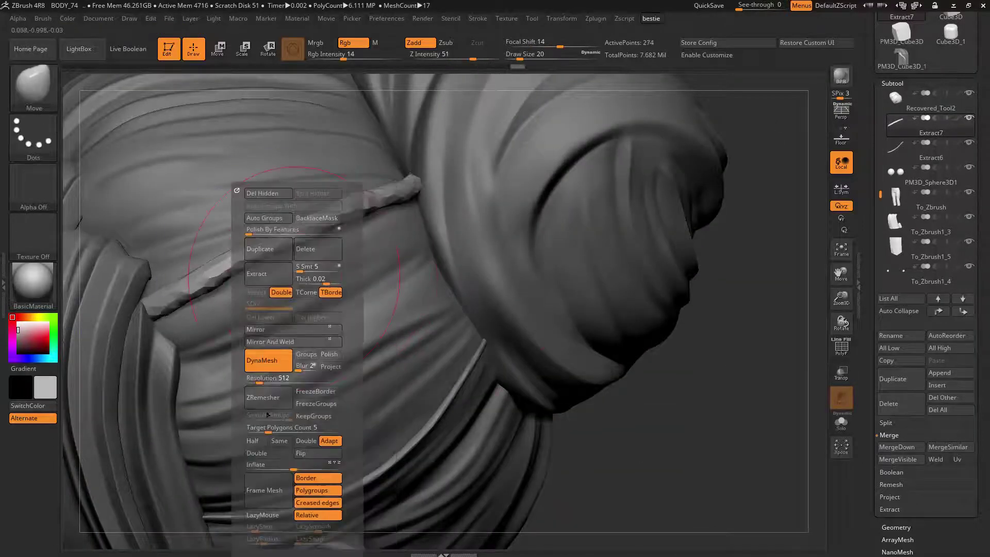
click(268, 400)
shift+drag(150, 310, 413, 186)
right_drag(398, 265, 432, 206)
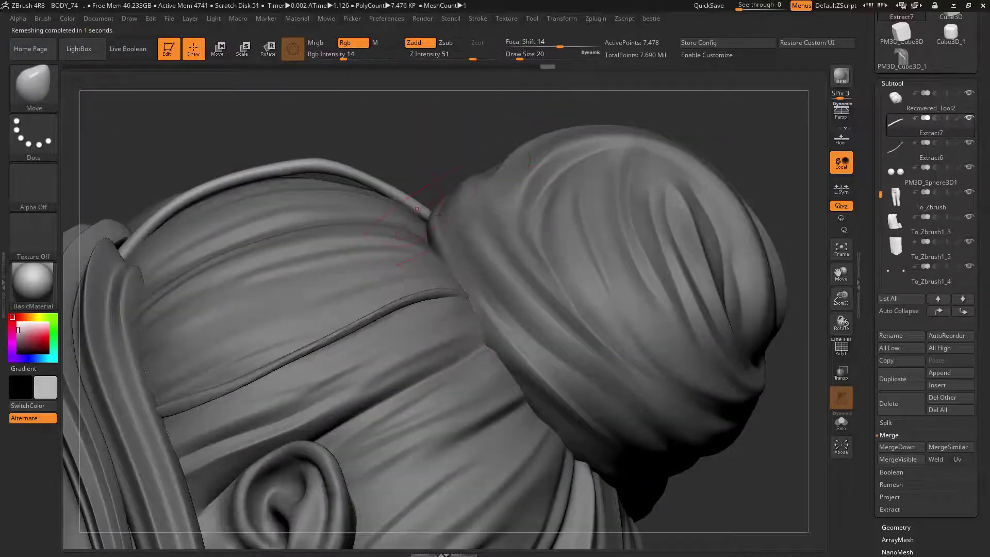
mouse_move(242, 175)
shift+mouse_down()
mouse_move(306, 181)
mouse_move(427, 219)
shift+mouse_up()
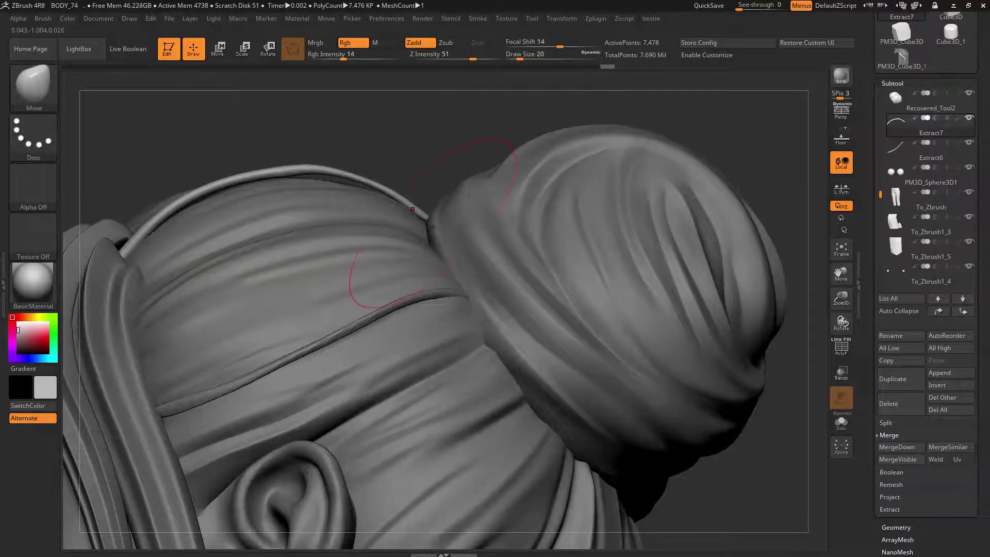
- Smooth the upper crown lock along its length and switch back to the Move brush
mouse_move(330, 173)
shift+mouse_down()
mouse_move(206, 189)
mouse_move(293, 174)
shift+mouse_up()
shift+drag(207, 190, 142, 232)
key(b)
key(m)
key(v)
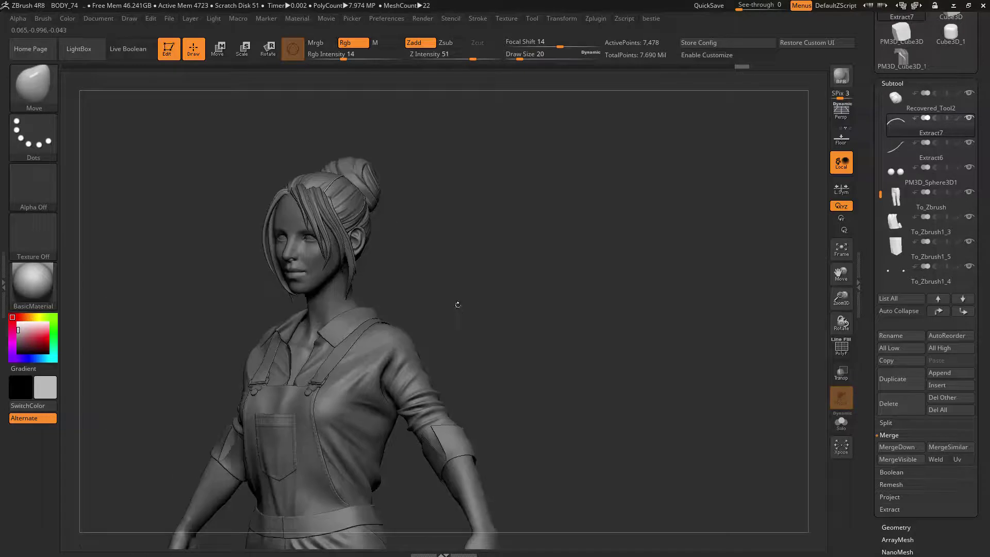
alt+click(399, 327)
alt+drag(489, 360, 532, 357)
drag(523, 473, 472, 476)
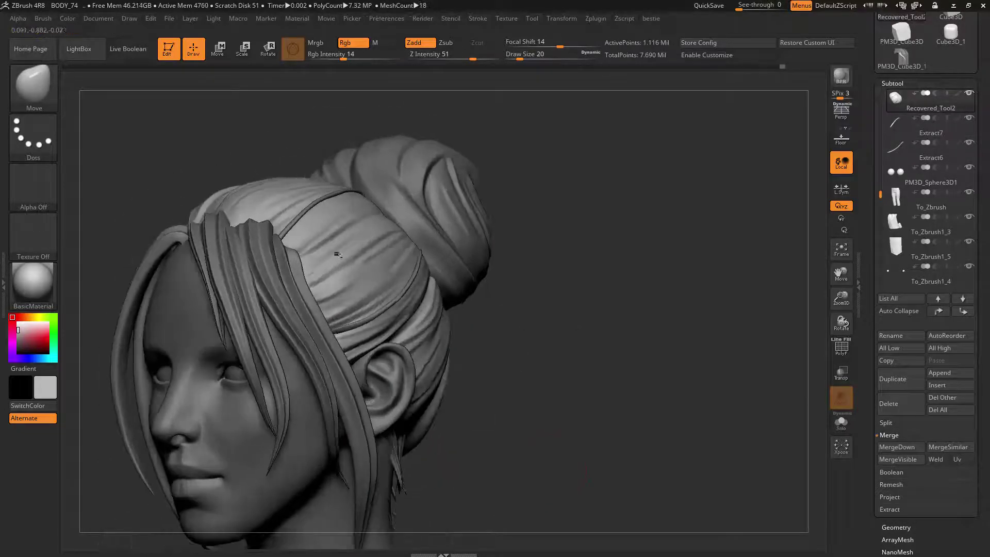
- Duplicate the upper crown lock and scale the copy into place beside the original
alt+click(297, 228)
key(w)
key(3)
click(337, 262)
key(e)
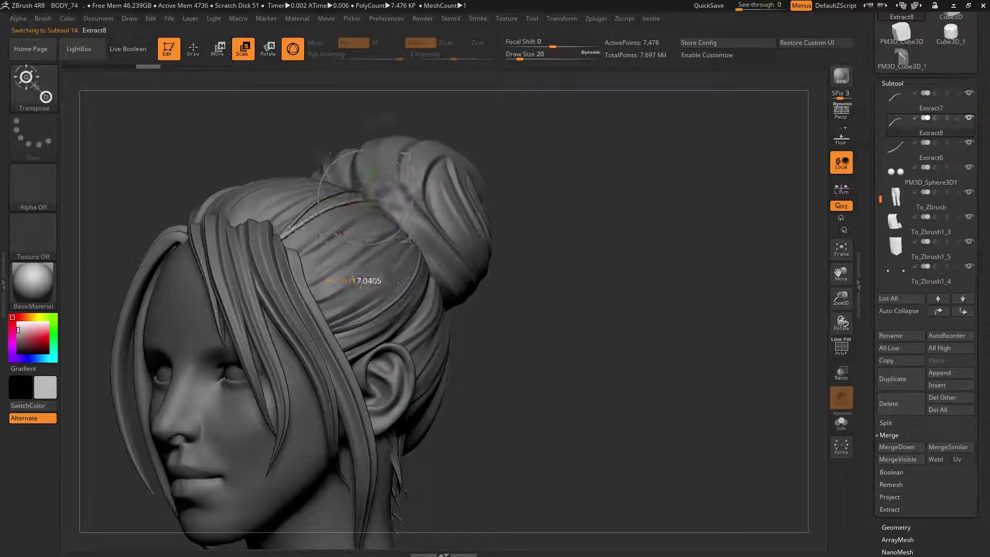
key(q)
drag(557, 330, 489, 356)
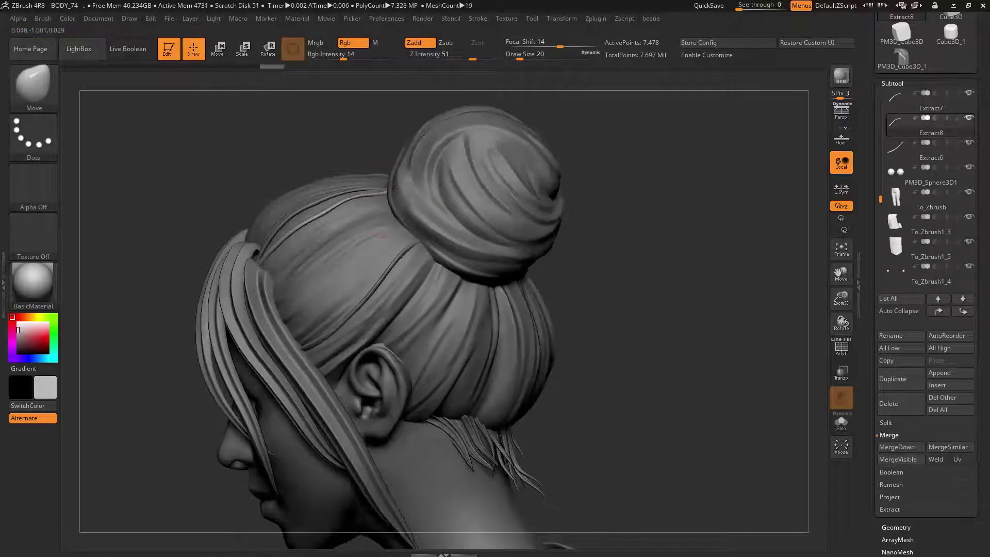
- Set the draw size to 14 and smooth and adjust the two neighbouring crown locks
alt+drag(556, 356, 572, 428)
key(space)
key(shift)
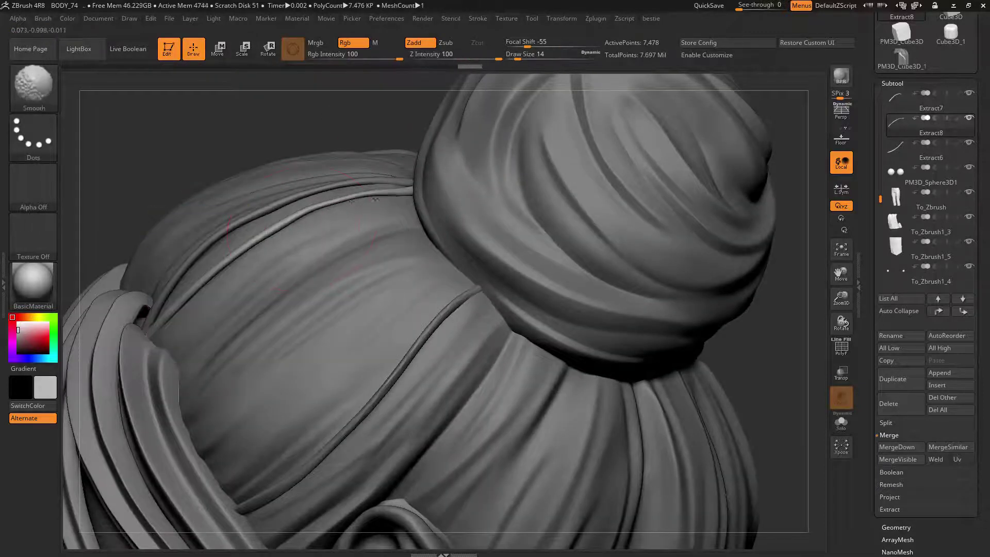
alt+click(268, 210)
mouse_move(291, 214)
shift+mouse_down()
mouse_move(281, 219)
mouse_move(299, 200)
shift+mouse_up()
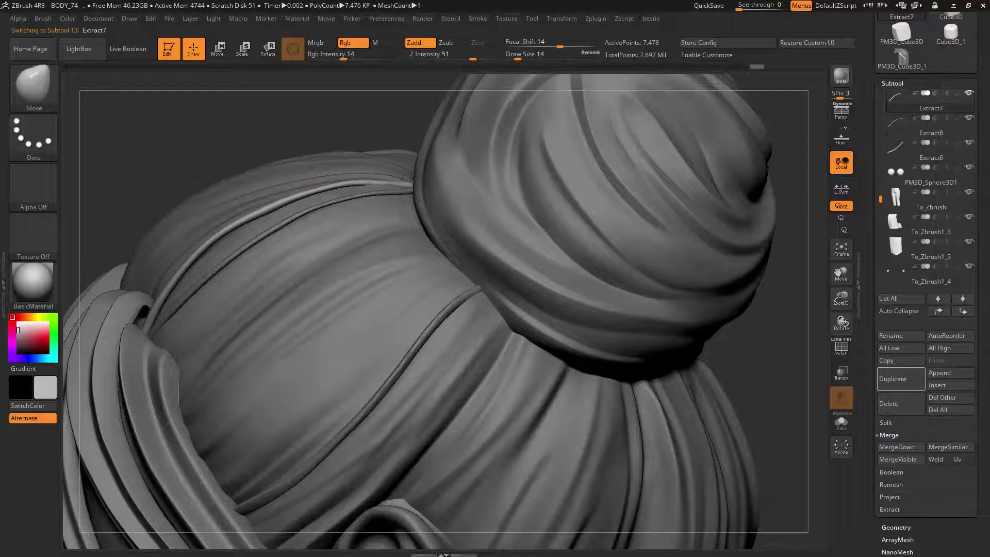
- Duplicate a crown lock and move the copies further down the side of the hair cap
alt+drag(618, 438, 618, 268)
drag(618, 310, 567, 330)
alt+drag(567, 330, 567, 444)
alt+click(337, 245)
click(375, 247)
key(Down)
key(w)
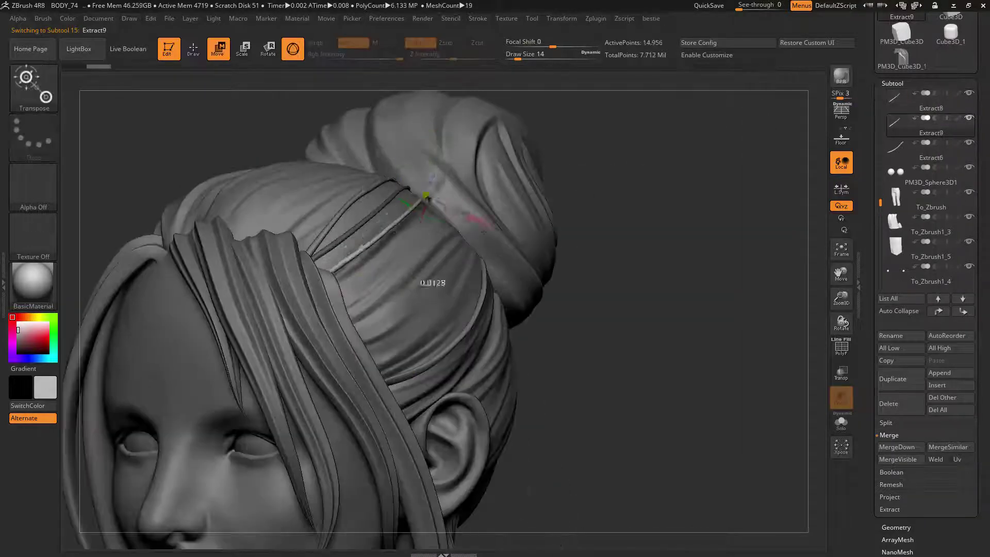
mouse_move(420, 199)
mouse_down()
mouse_move(444, 198)
mouse_move(438, 190)
mouse_up()
drag(619, 309, 657, 288)
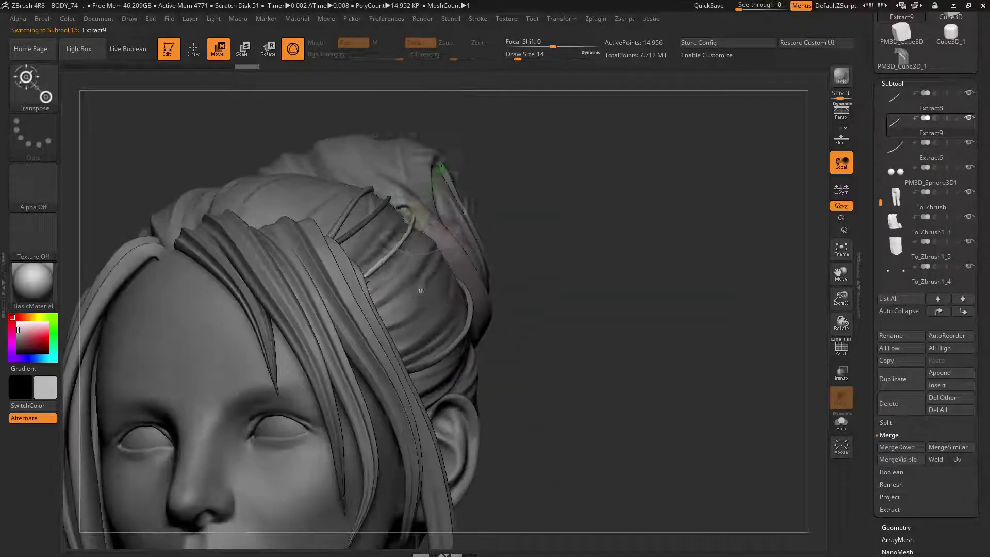
- Shape the copied side locks against the hair cap with the Move brush at draw size 46
key(q)
drag(618, 216, 464, 257)
drag(392, 225, 407, 209)
alt+drag(618, 392, 618, 288)
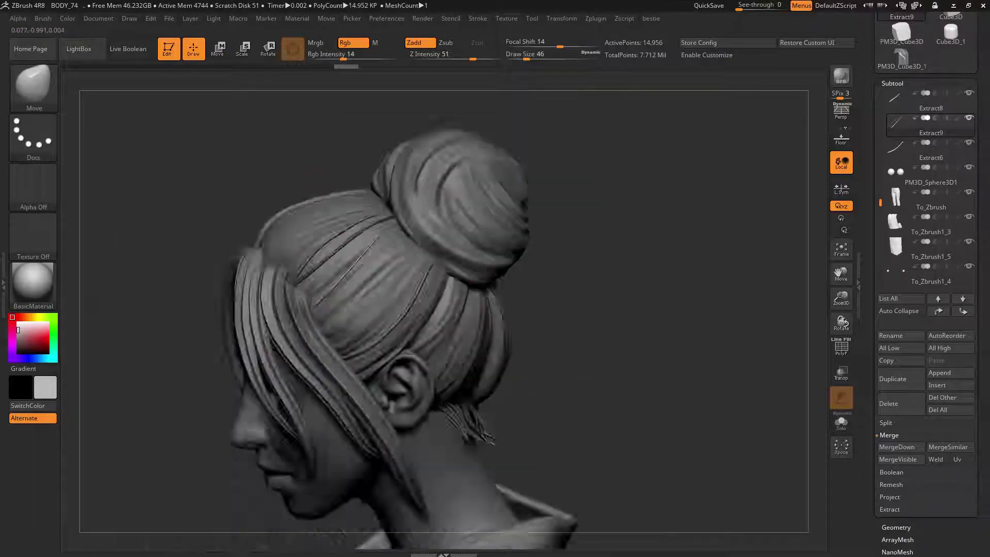
mouse_move(567, 330)
mouse_down()
mouse_move(670, 350)
mouse_move(547, 340)
mouse_up()
mouse_move(520, 288)
alt+mouse_down()
mouse_move(521, 377)
mouse_move(495, 392)
mouse_move(516, 381)
alt+mouse_up()
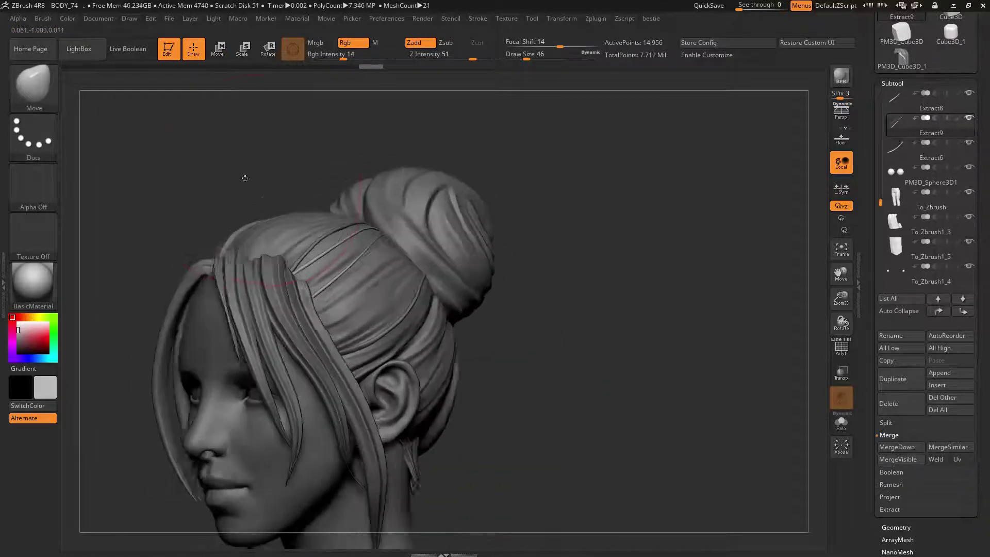
drag(245, 179, 206, 185)
- Isolate the wide extracted lock, DynaMesh it at resolution 128 and clip it along its curve
key(bracketleft)
alt+click(268, 219)
key(alt+s)
key(bracketleft)
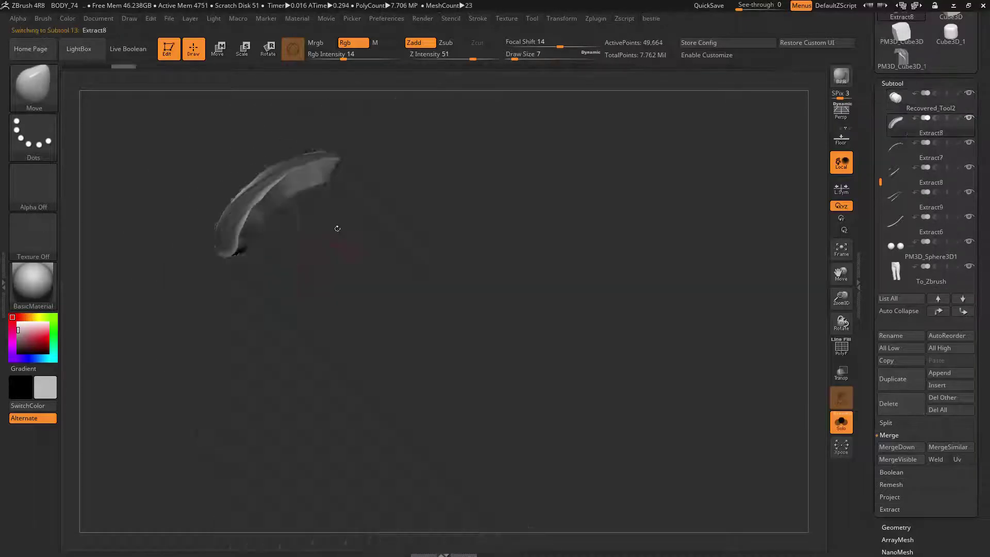
drag(336, 228, 361, 243)
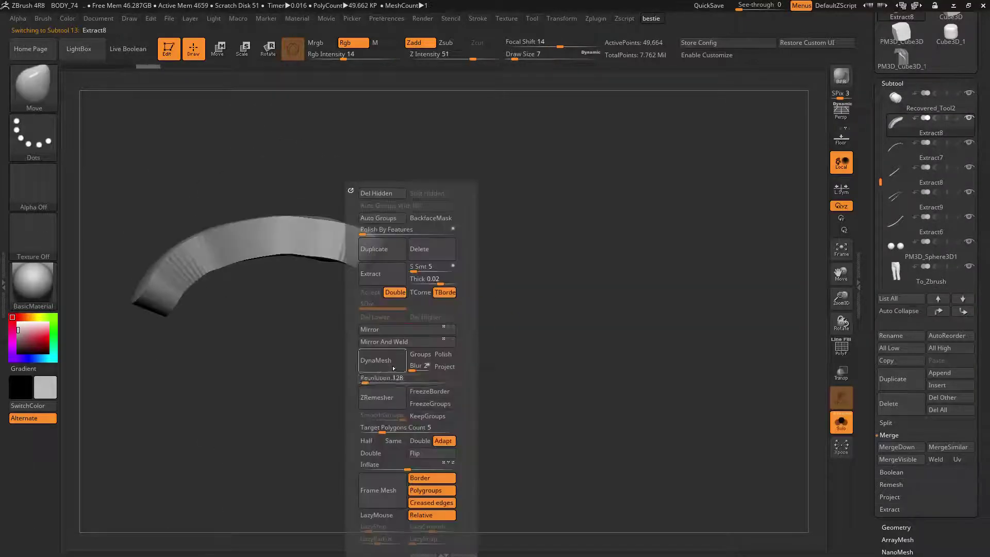
click(393, 368)
ctrl+shift+drag(420, 251, 327, 236)
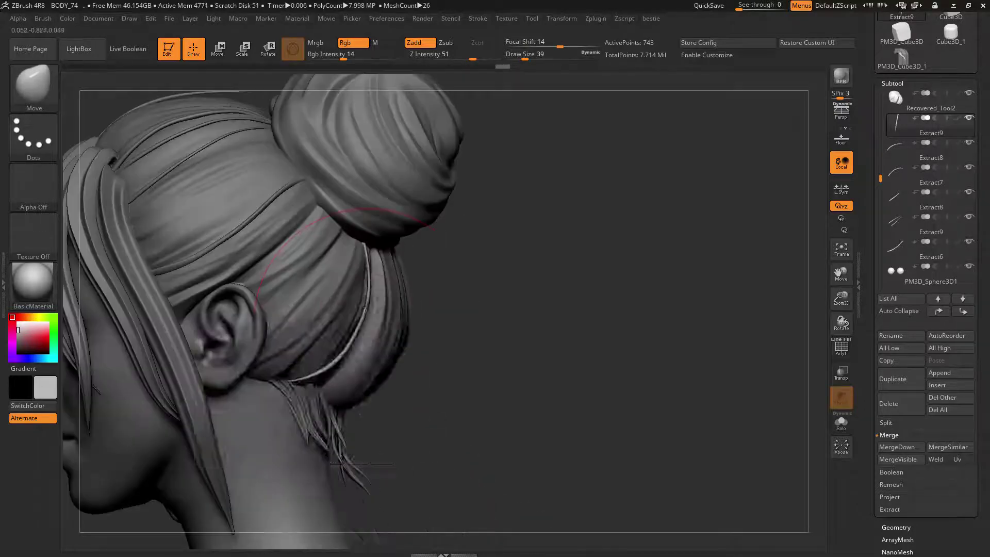
- Copy the thin lock at the back of the head and move the copy beside it towards the ear
key(space)
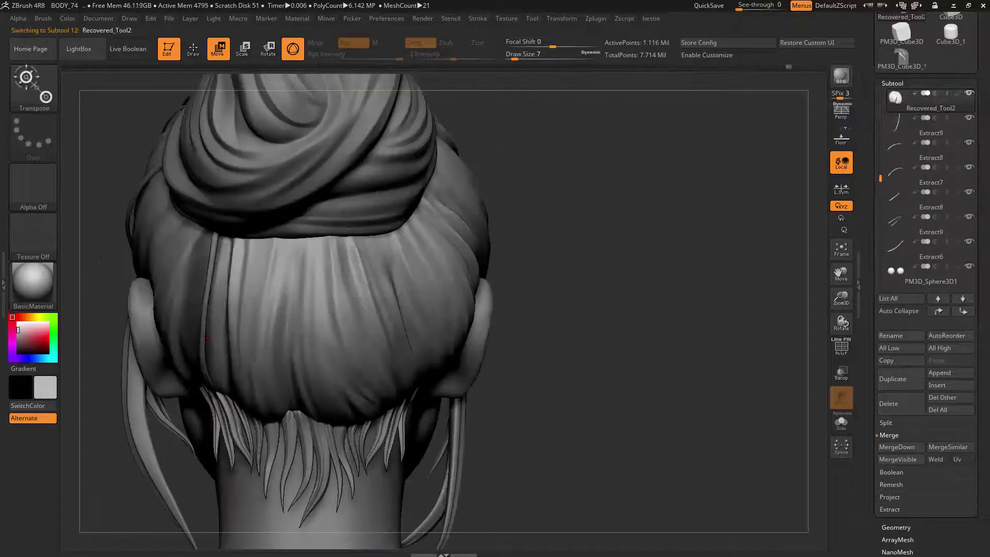
alt+click(210, 281)
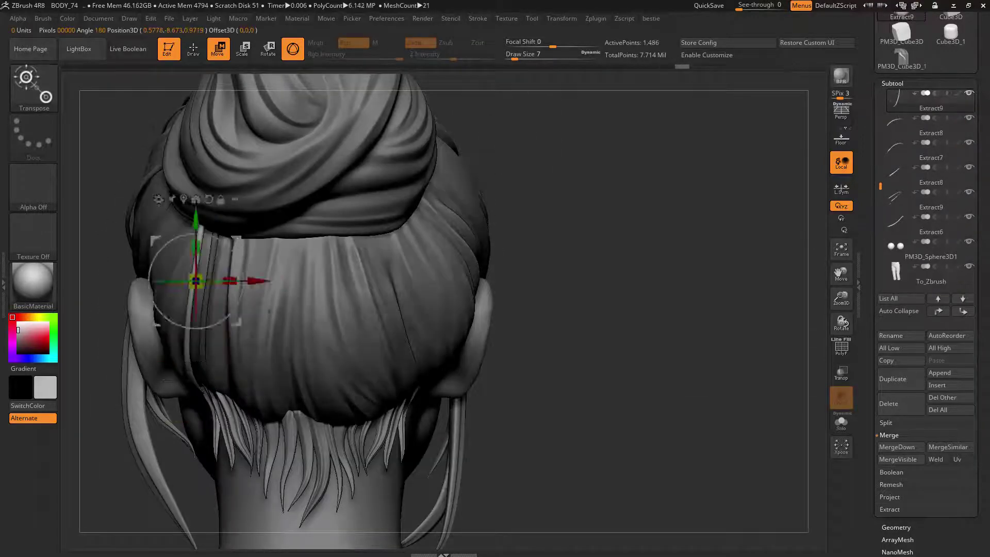
right_drag(269, 311, 324, 313)
drag(193, 356, 192, 358)
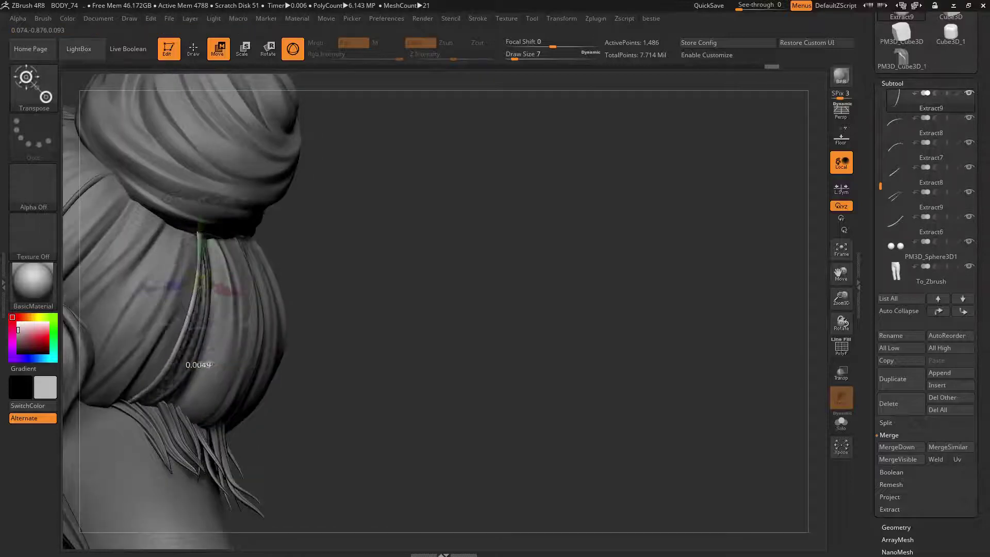
right_drag(194, 340, 206, 319)
- Shape the paired locks at the back of the head with the Move brush at draw size 16
key(q)
key(space)
drag(218, 259, 213, 260)
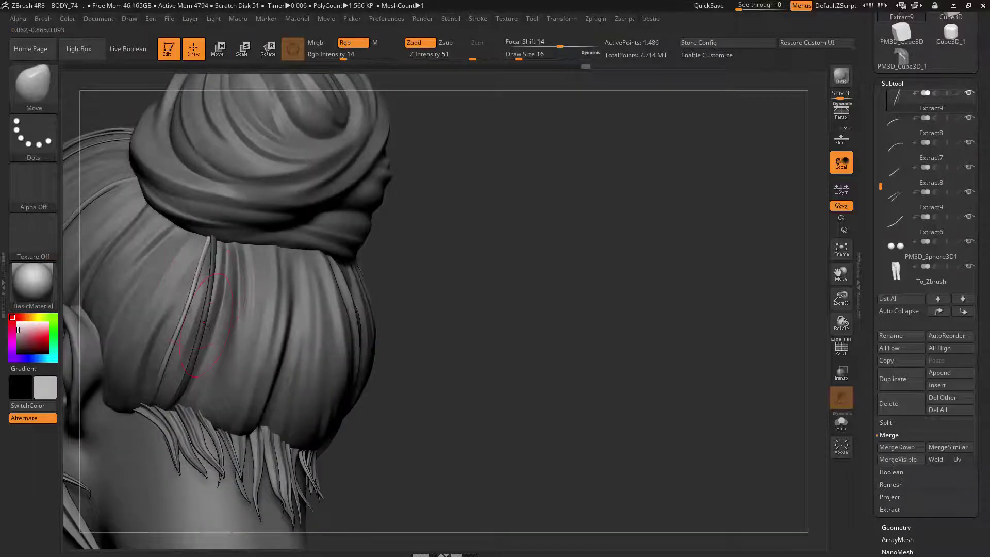
drag(210, 327, 212, 329)
right_drag(212, 329, 314, 328)
key(F1)
click(221, 343)
key(f)
drag(901, 64, 901, 204)
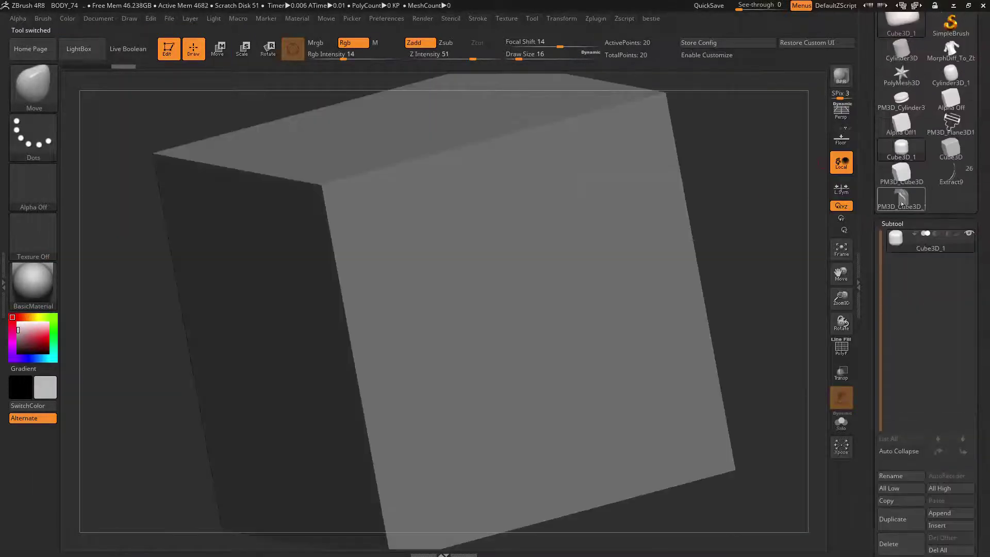
click(951, 174)
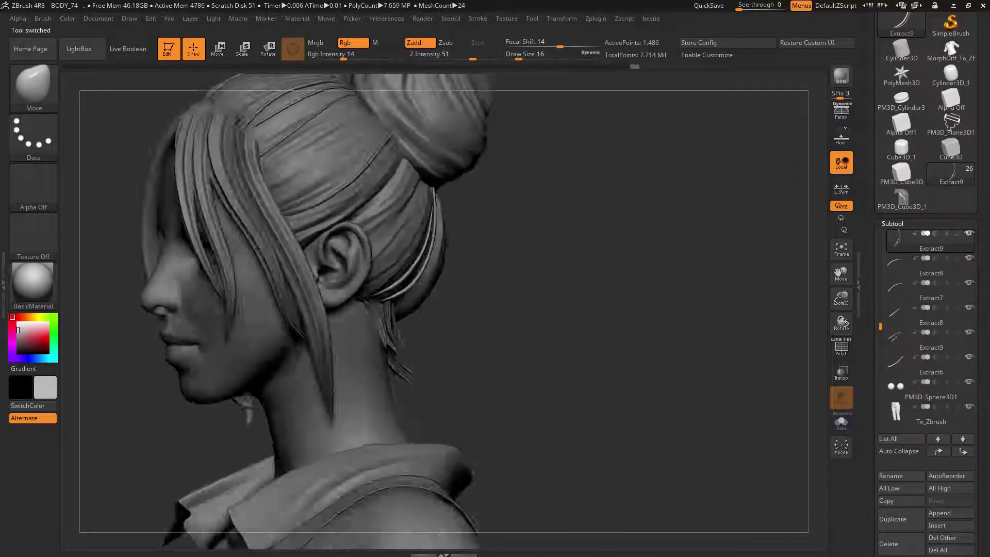
- Merge the separate extracted lock subtools down into one subtool, accepting each merge, and check the result in Solo
mouse_move(521, 356)
ctrl+right_down()
mouse_move(520, 289)
mouse_move(521, 355)
ctrl+right_up()
right_drag(520, 356, 541, 335)
alt+click(444, 188)
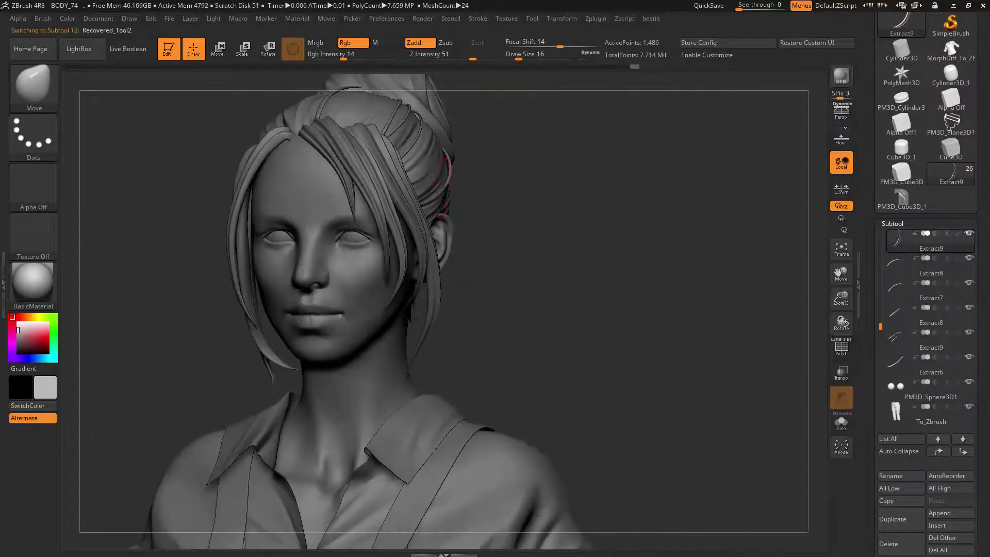
click(920, 266)
drag(901, 531, 900, 473)
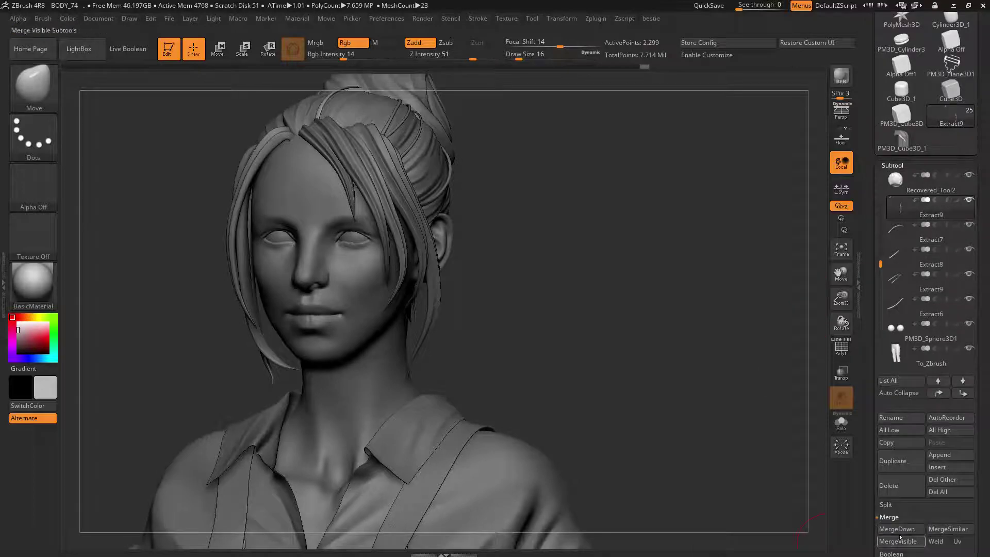
click(900, 531)
click(807, 545)
click(900, 531)
click(807, 545)
click(900, 531)
click(807, 546)
click(900, 531)
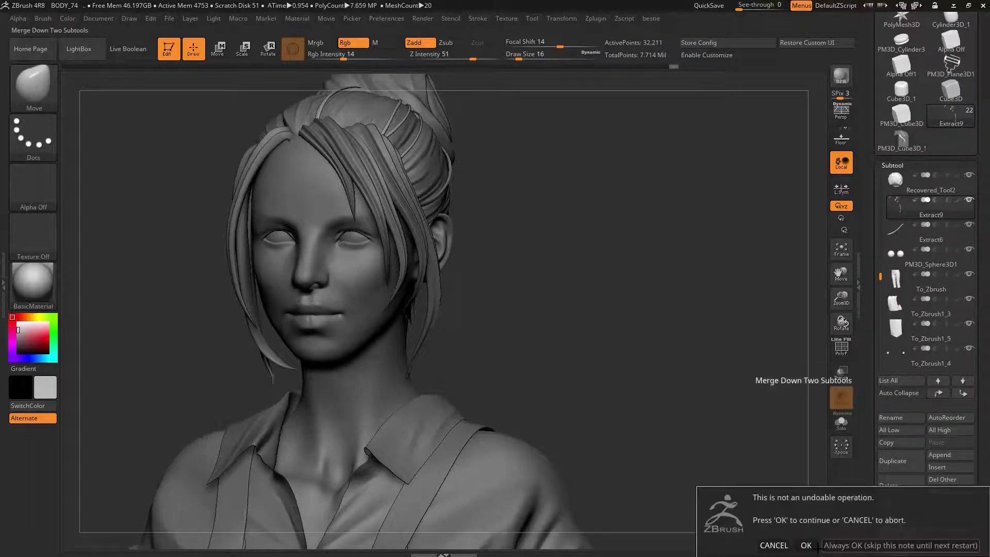
click(807, 546)
click(841, 423)
click(841, 423)
- Duplicate the merged locks and mirror the copy onto the other side of the head
right_drag(639, 330, 690, 342)
key(space)
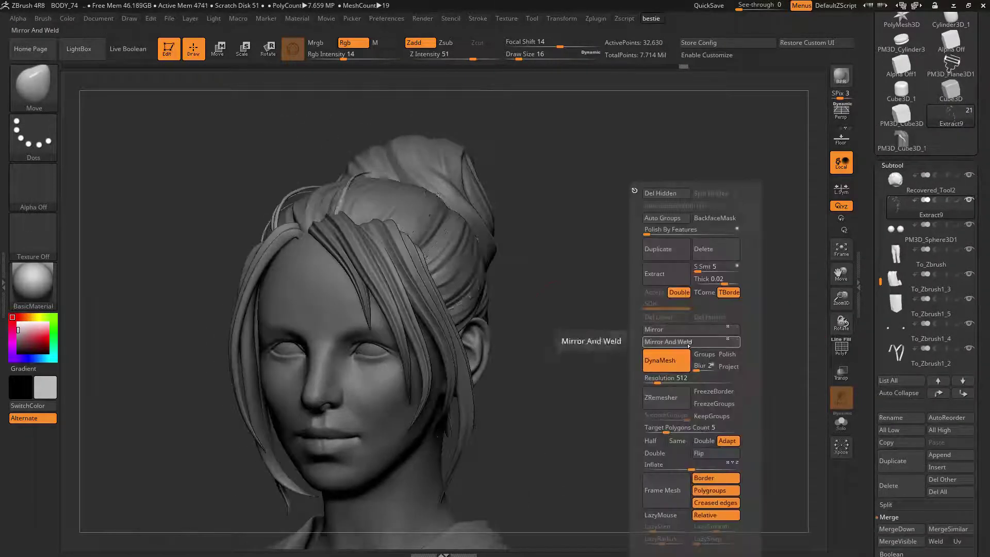
drag(613, 314, 682, 252)
key(space)
click(661, 250)
click(664, 331)
drag(593, 320, 619, 387)
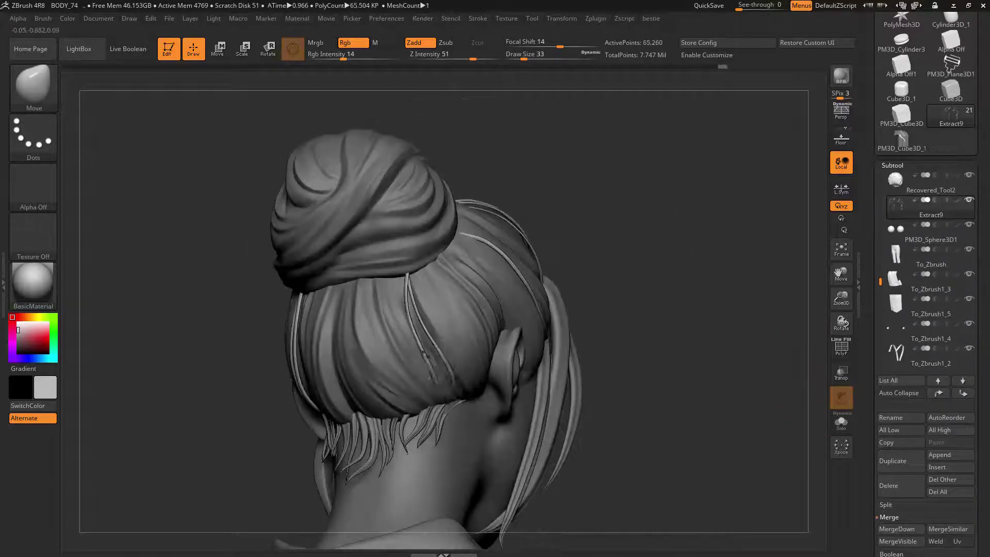
drag(634, 320, 520, 309)
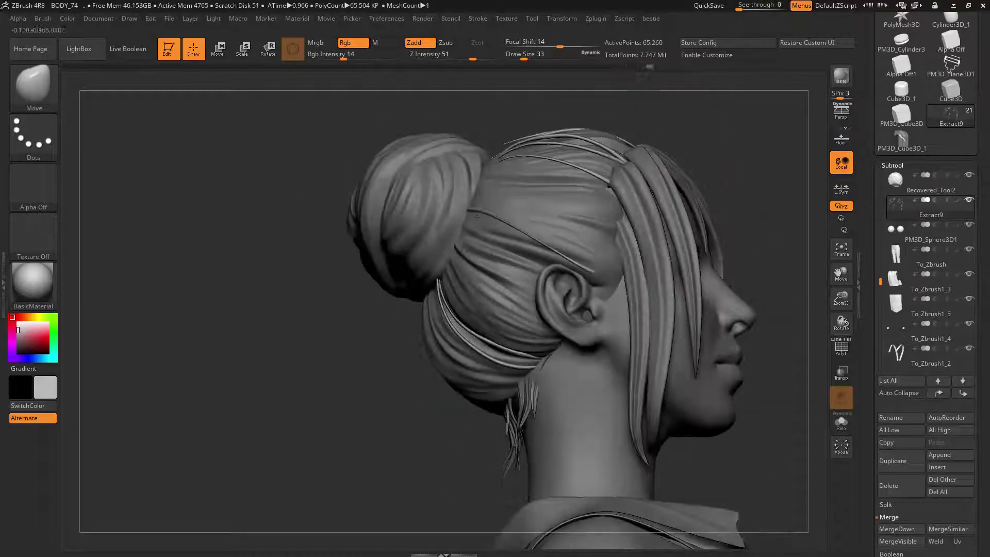
drag(477, 217, 644, 217)
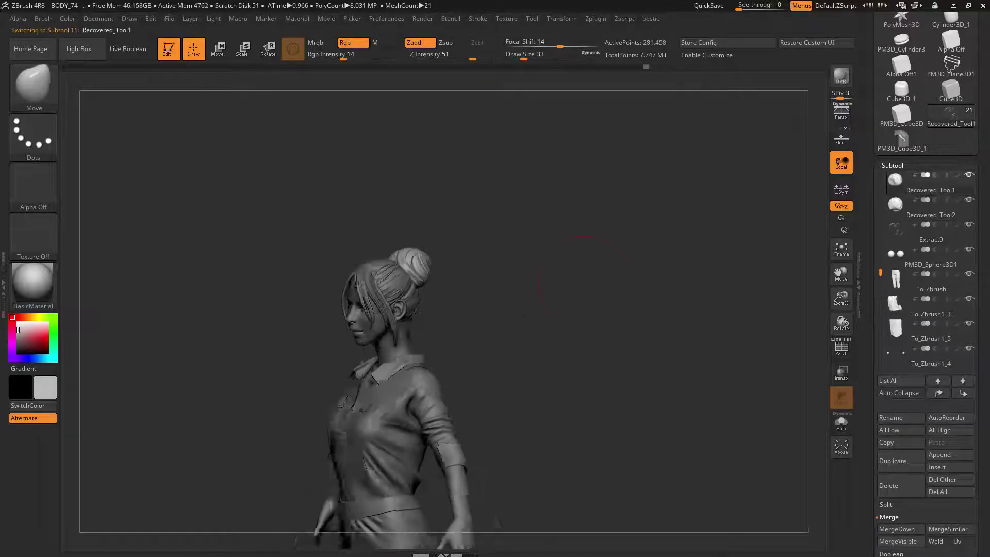
- DynaMesh the isolated curved strip from the bun at resolution 32 and clip it to a thinner strand along its curve
drag(593, 281, 518, 221)
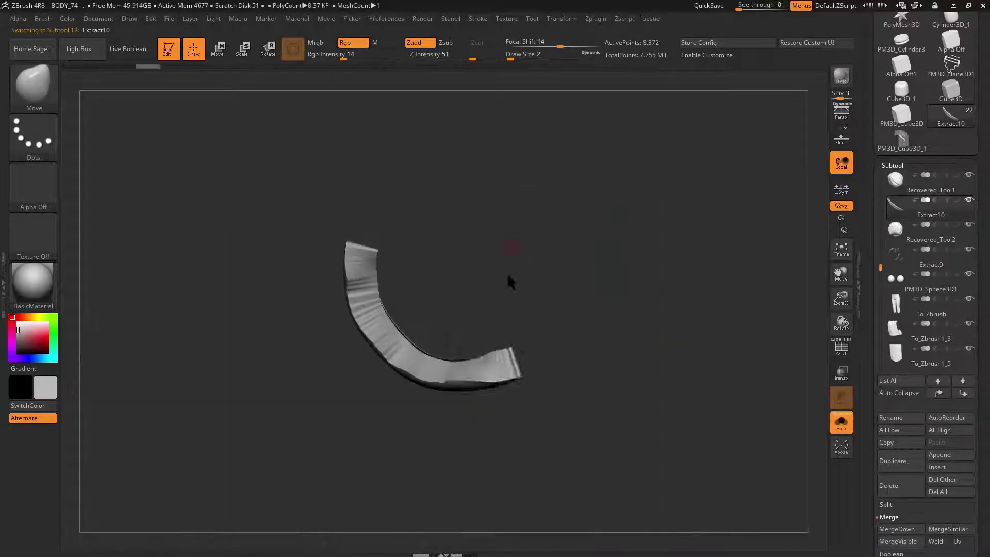
key(space)
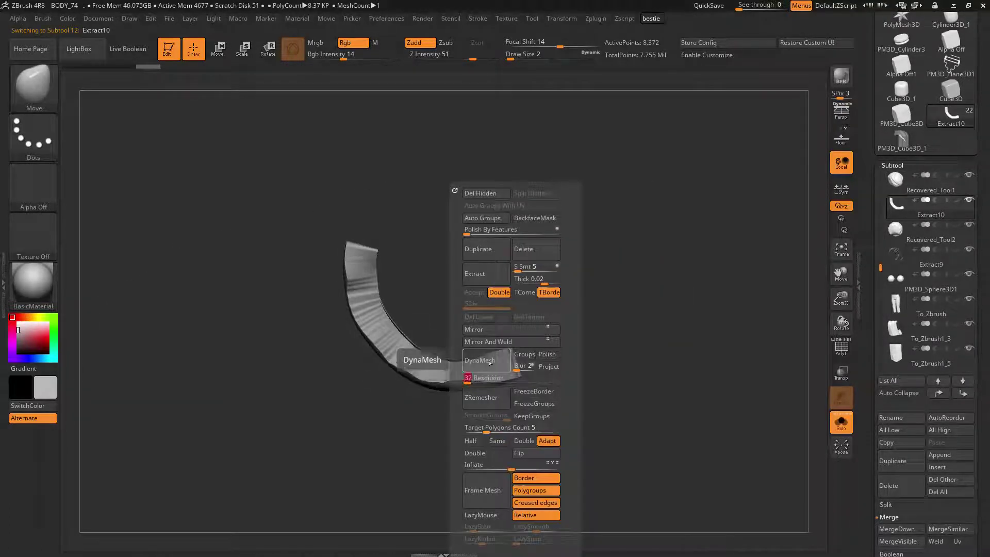
click(480, 384)
click(482, 364)
ctrl+shift+drag(356, 230, 386, 350)
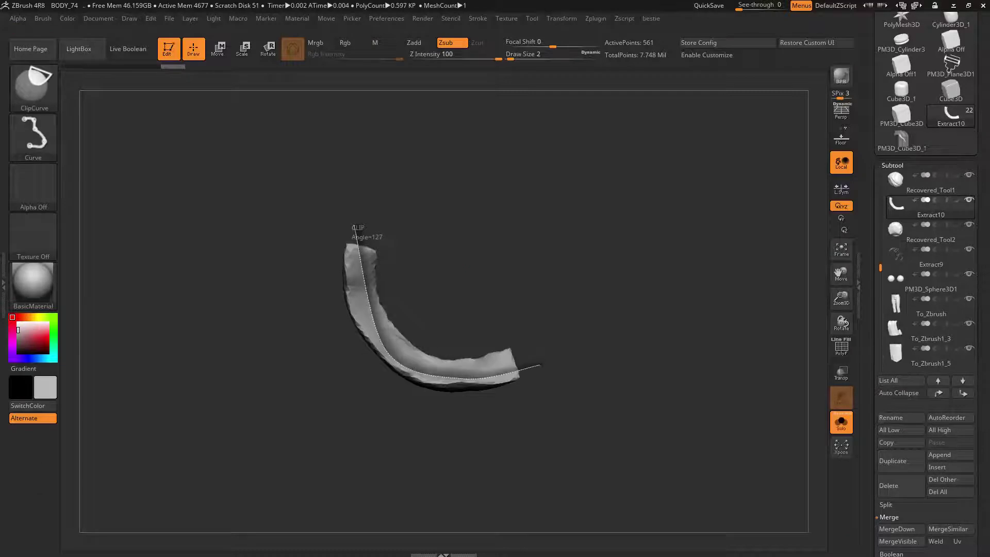
- Show the whole model and fit the new strand around the base of the bun
drag(479, 280, 446, 288)
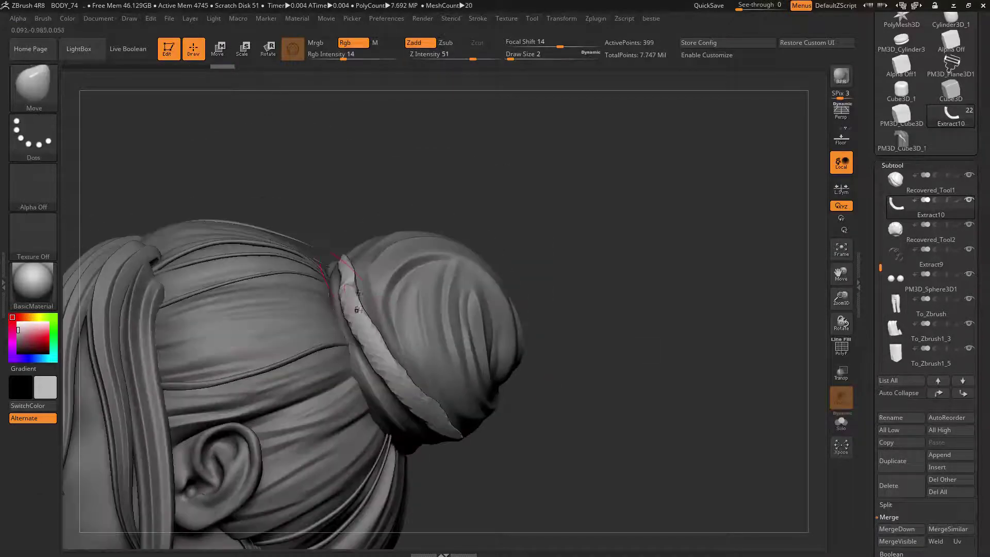
mouse_move(378, 321)
right_down()
mouse_move(468, 321)
mouse_move(411, 276)
mouse_move(330, 309)
mouse_move(397, 299)
mouse_move(443, 309)
mouse_move(382, 310)
right_up()
drag(443, 309, 387, 260)
right_drag(387, 260, 422, 283)
- Select the bun and mask a curved strip across its back along the lower folds
alt+click(422, 283)
right_drag(546, 309, 457, 356)
key(space)
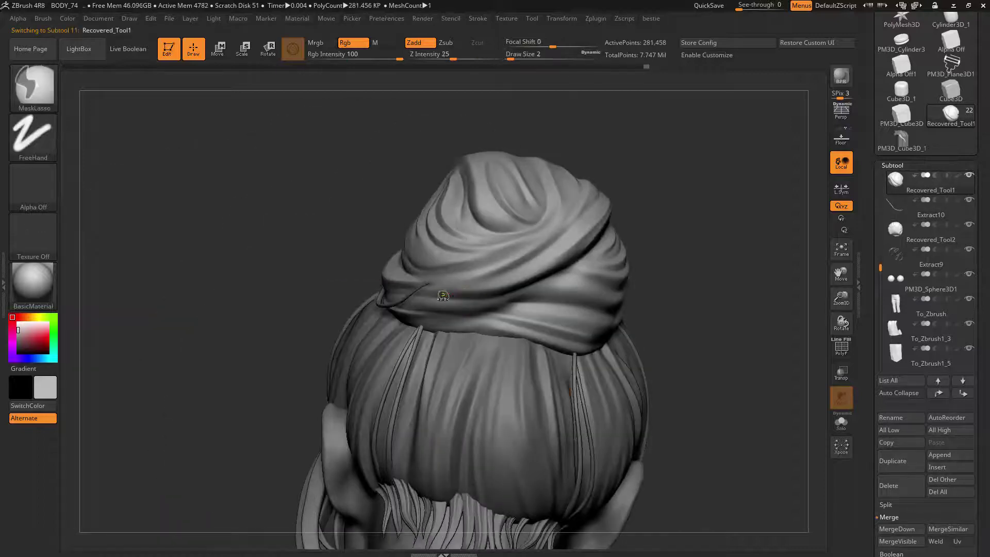
right_drag(570, 391, 560, 356)
right_drag(610, 272, 624, 286)
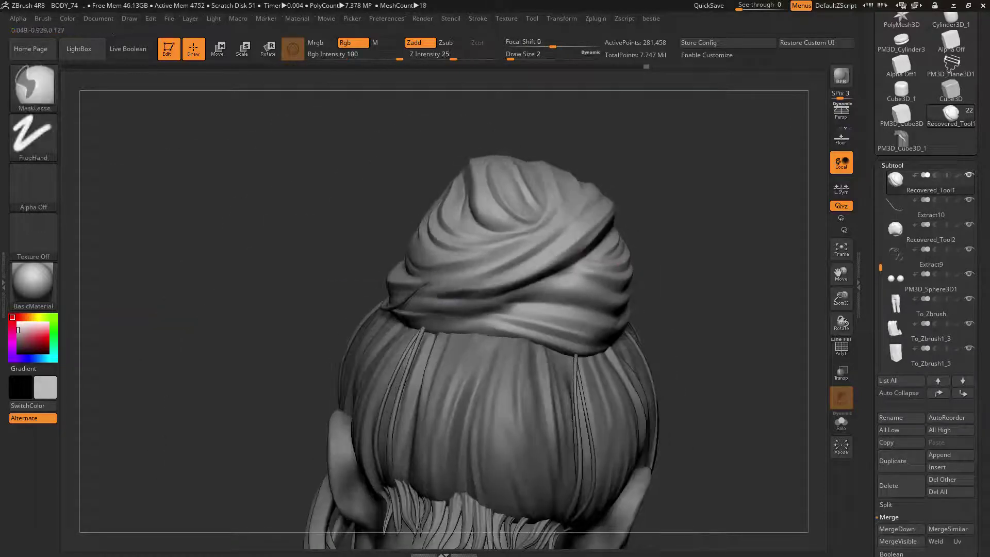
right_drag(678, 203, 651, 194)
- Extract the masked bun strip as a double-sided piece with thickness 0.01 and isolate it
key(space)
key(space)
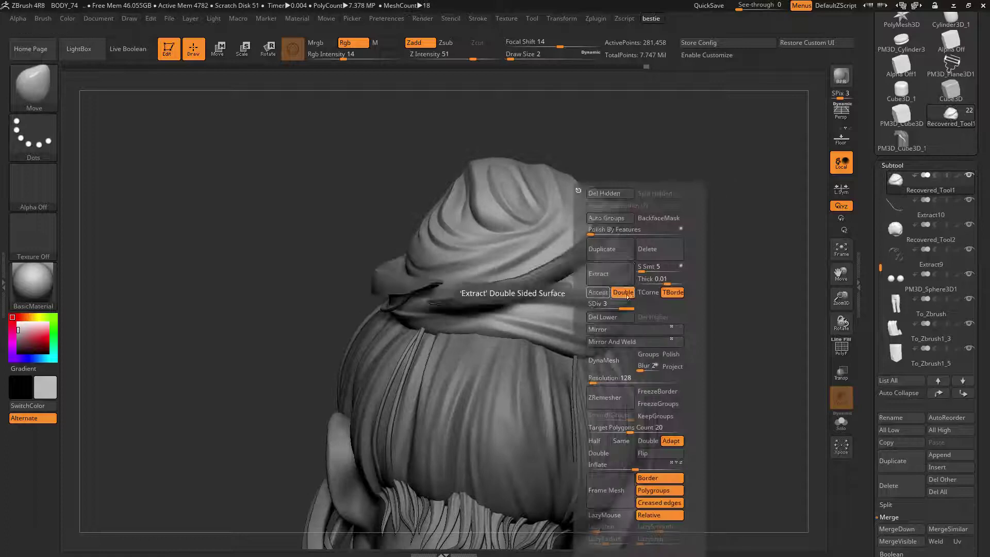
right_drag(139, 222, 221, 214)
right_drag(311, 274, 371, 273)
key(space)
click(637, 268)
alt+click(442, 281)
click(841, 422)
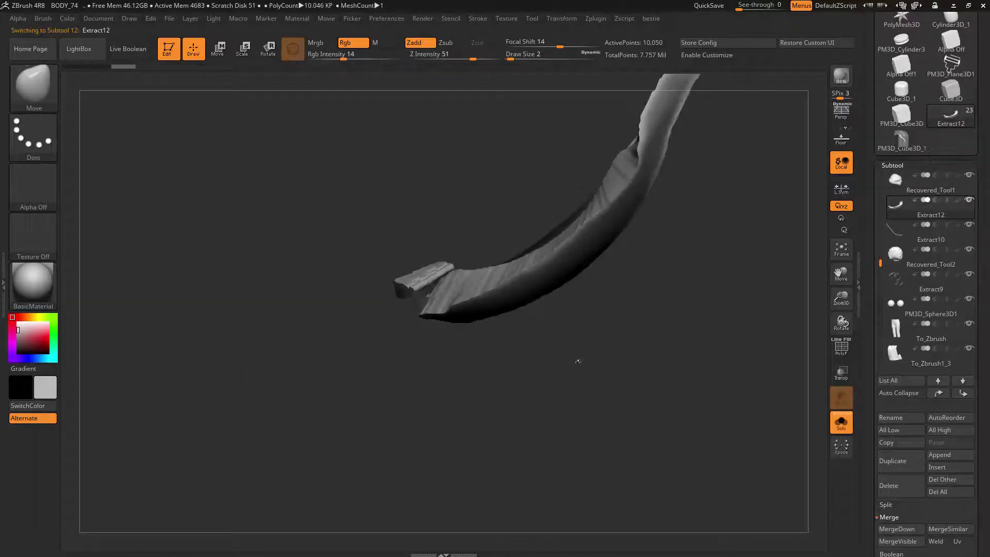
- Separate the stray fragment from the end of the isolated bun strip and delete it, keeping the long curved piece
right_drag(577, 360, 588, 355)
ctrl+shift+click(34, 87)
ctrl+shift+click(150, 98)
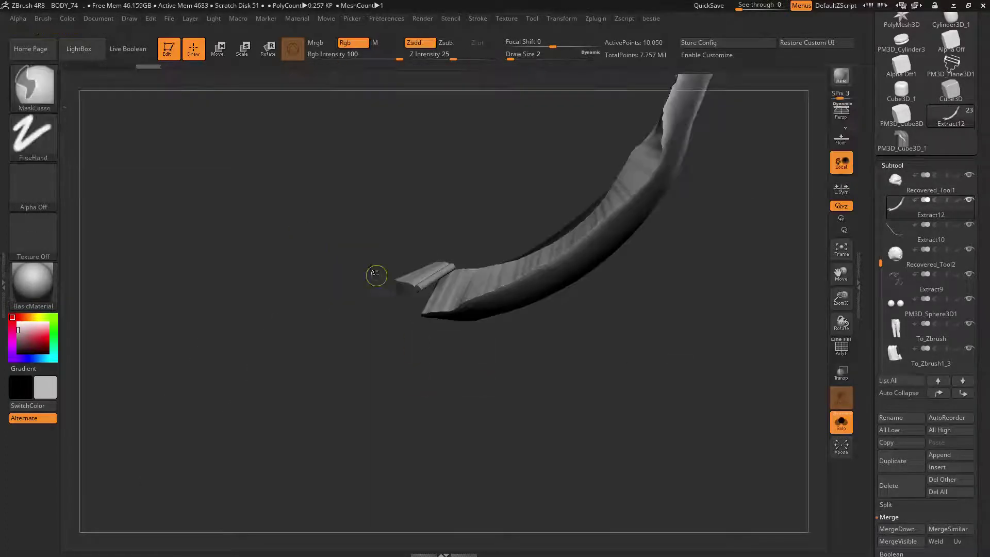
ctrl+shift+click(420, 280)
ctrl+shift+drag(447, 336, 461, 356)
key(space)
click(449, 193)
right_drag(449, 198, 429, 330)
- DynaMesh the remaining curved strip and clip it to a thinner strand along its curve
key(space)
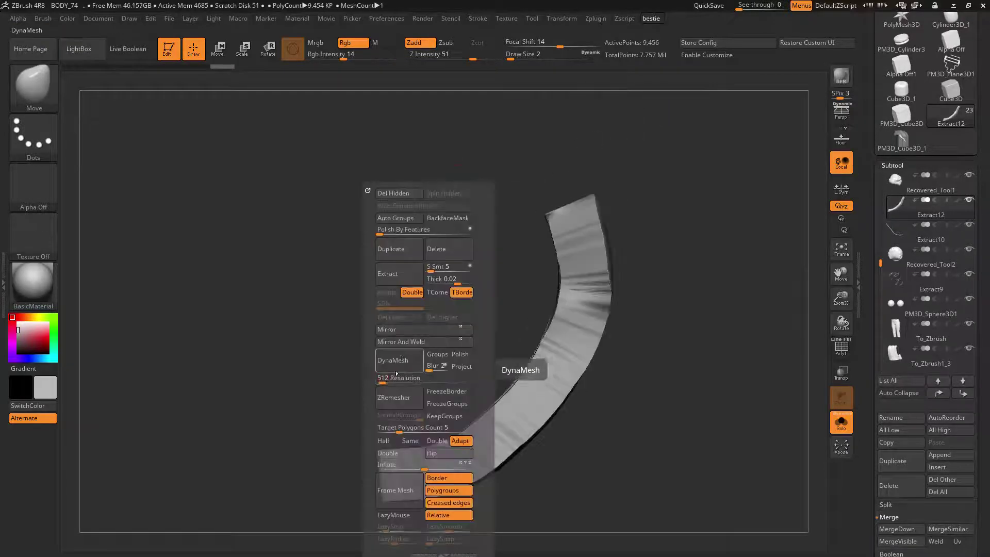
click(396, 370)
right_drag(292, 458, 283, 458)
ctrl+shift+drag(328, 464, 384, 452)
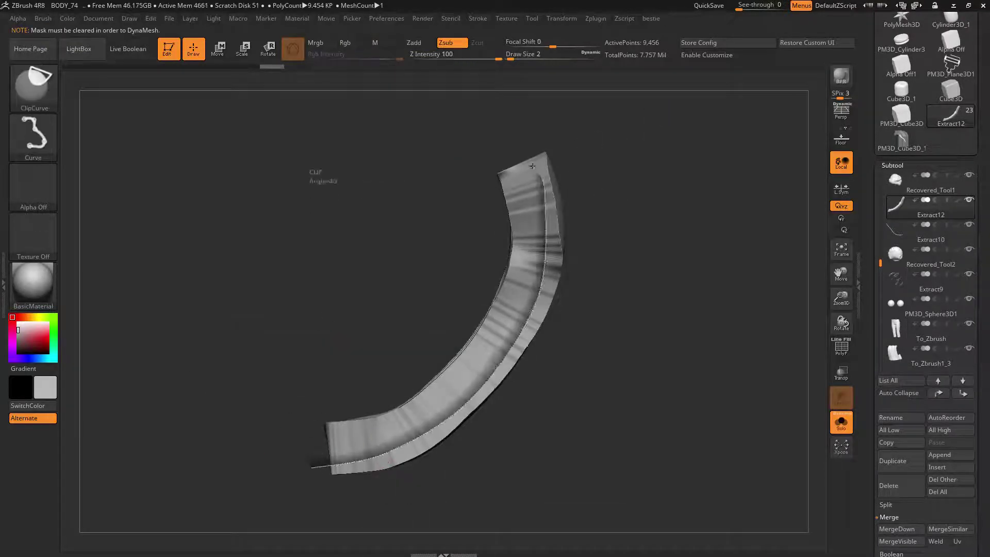
key(space)
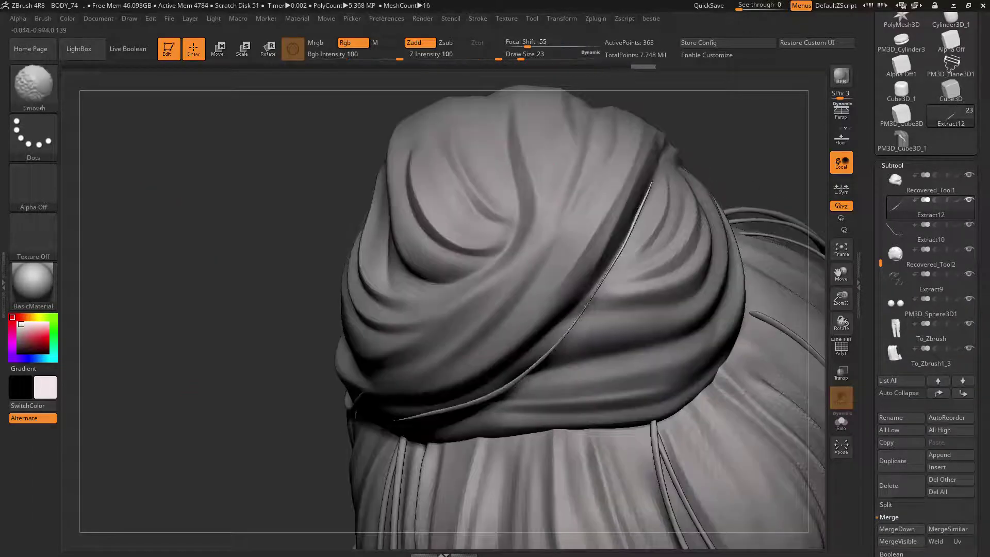
- Fit the thin strand along the diagonal fold across the back of the bun using the Move brush
key(b)
click(604, 232)
drag(650, 192, 420, 424)
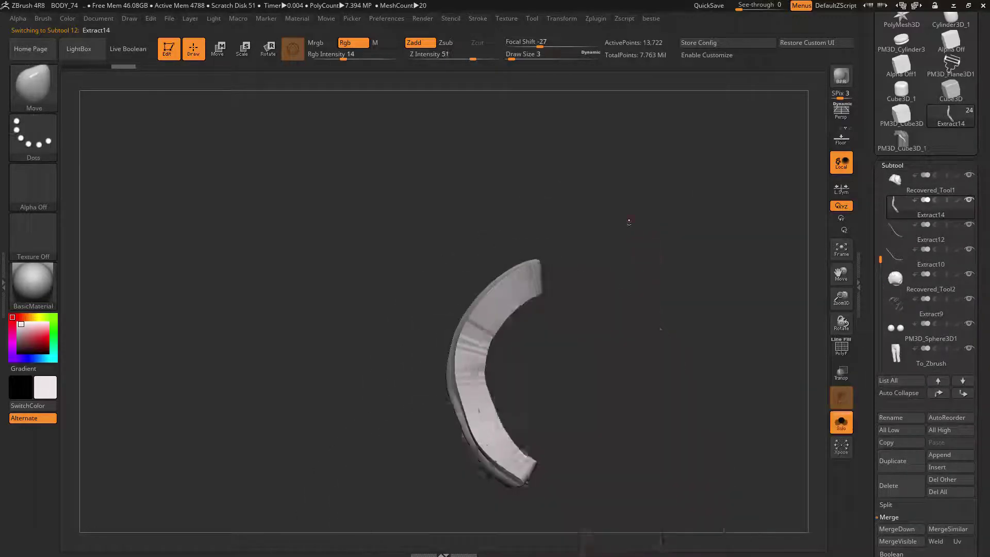
- Refine the next isolated bun strip into a thin strand and adjust its upper end on the bun in the full model
key(space)
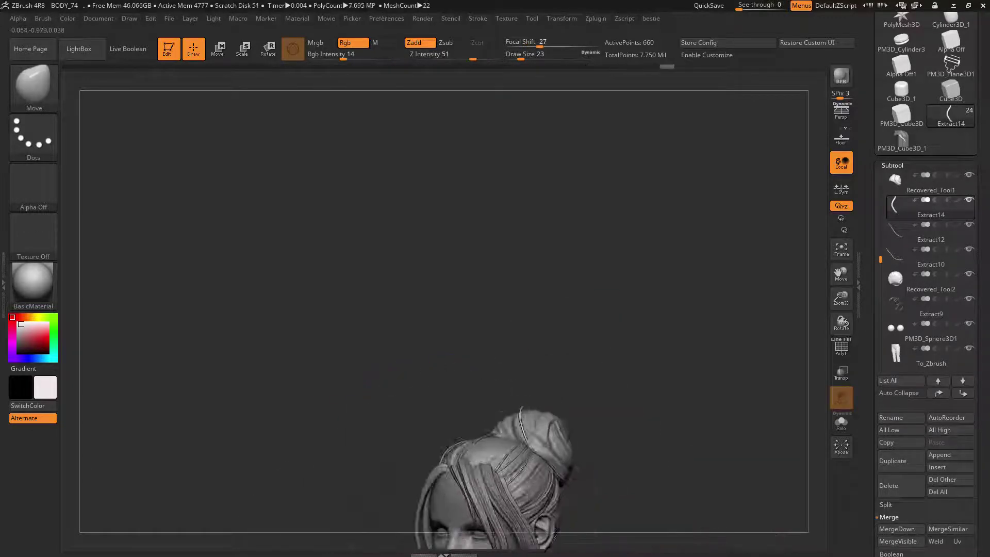
key(space)
mouse_move(520, 413)
mouse_down()
mouse_move(602, 414)
mouse_move(531, 413)
mouse_up()
key(space)
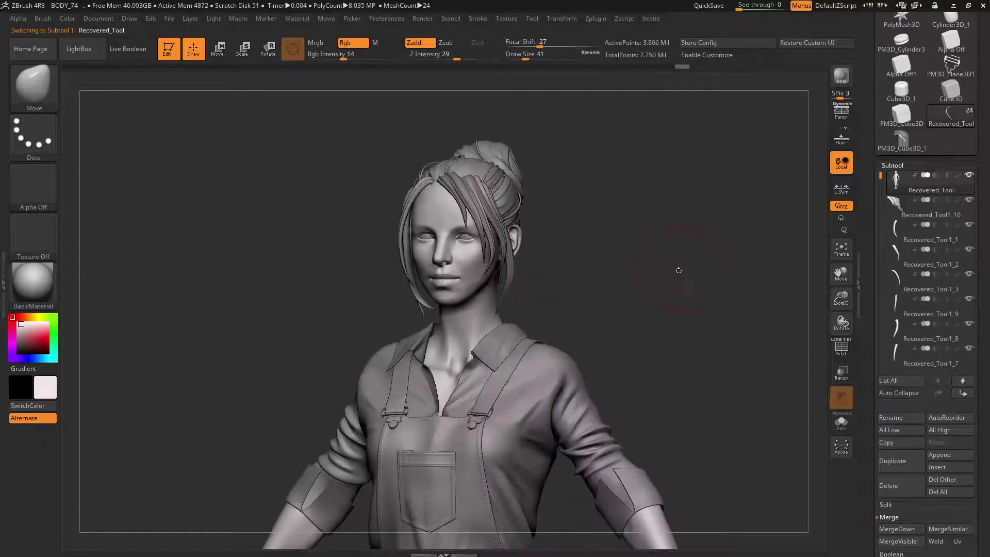
- Select the raised loose strands on the hair cap and refine them near the front hairline, setting the brush's Draw Size to 31
drag(676, 273, 681, 303)
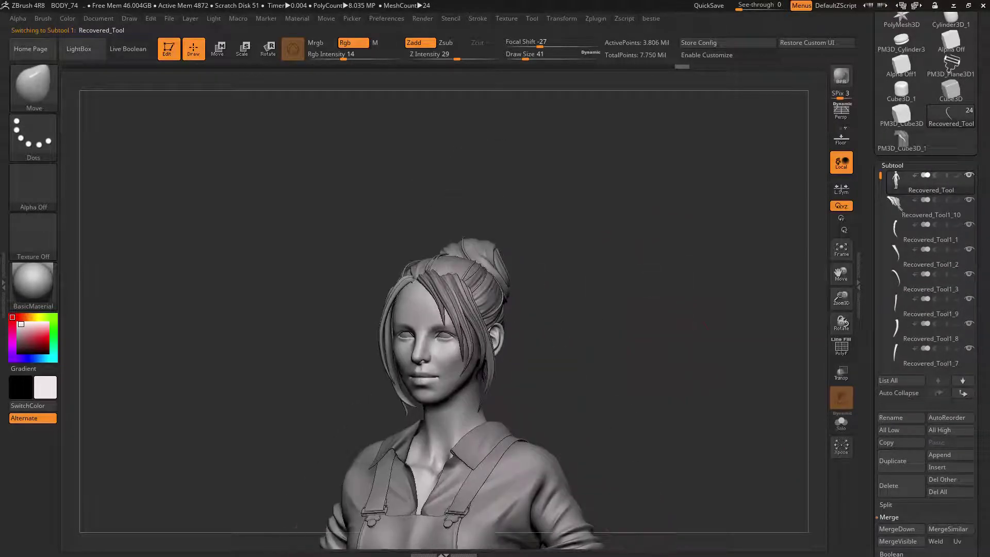
drag(635, 264, 526, 269)
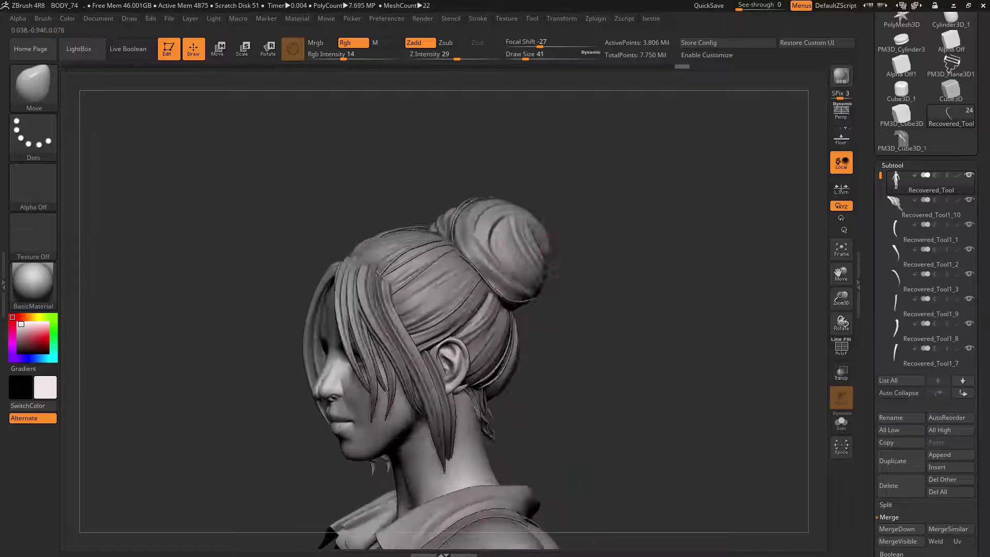
drag(660, 254, 412, 242)
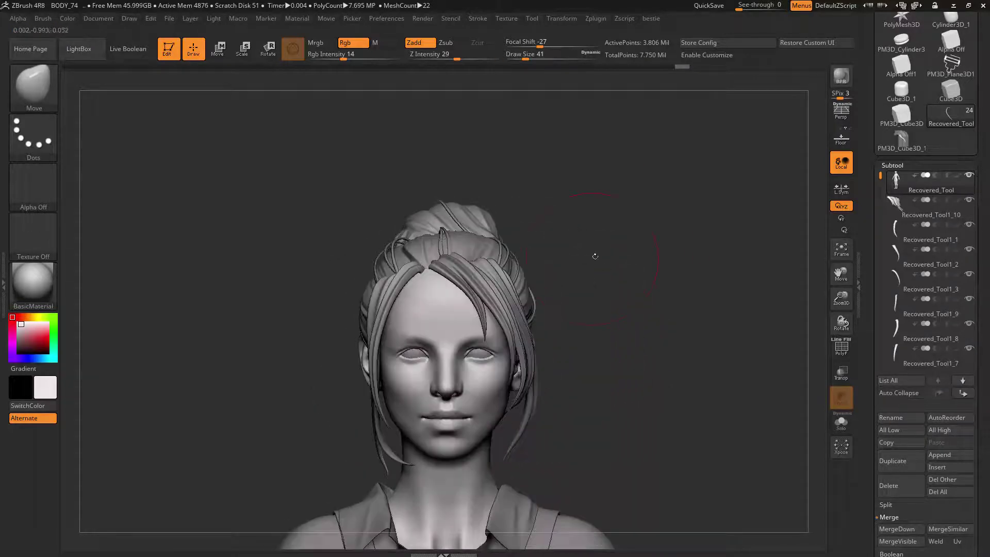
drag(595, 256, 457, 337)
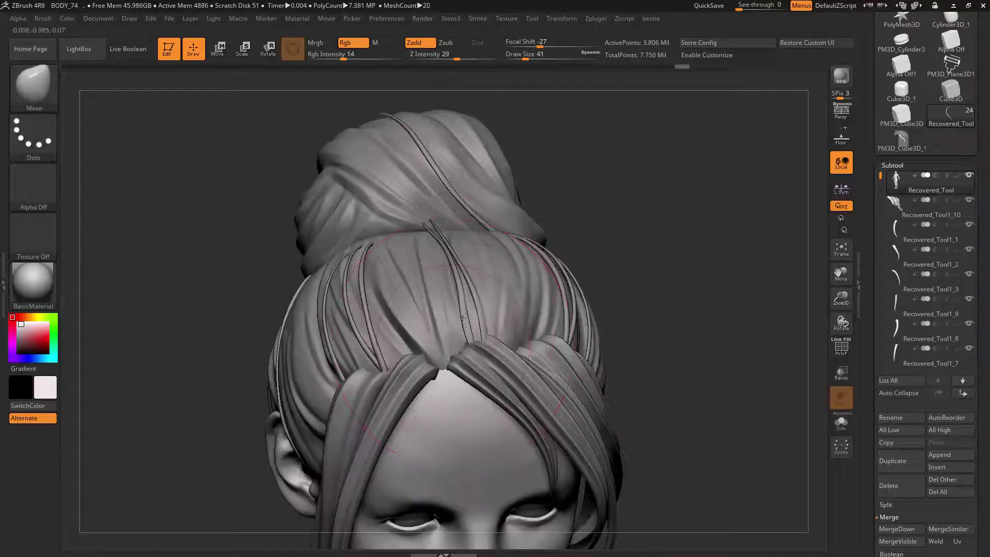
alt+click(451, 281)
key(space)
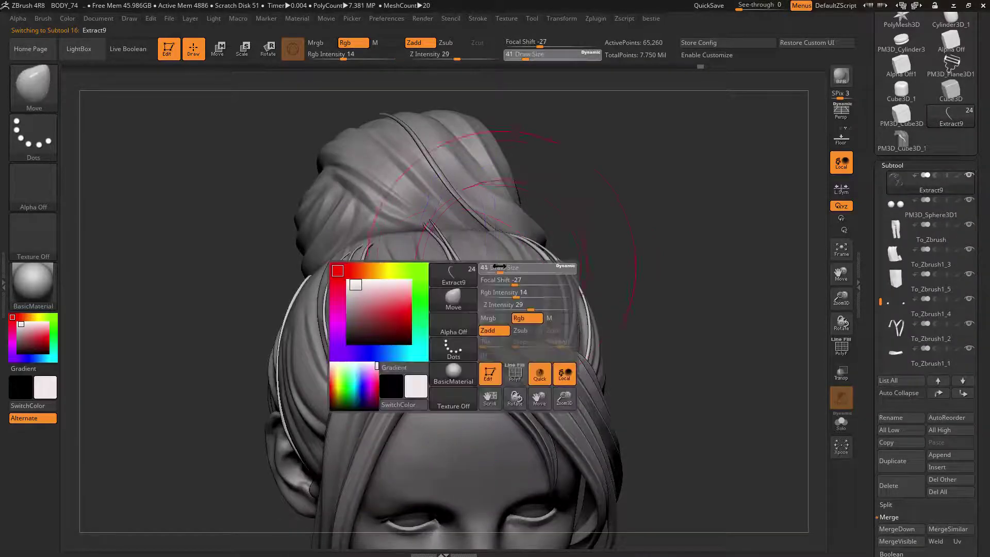
drag(492, 271, 490, 272)
key(shift)
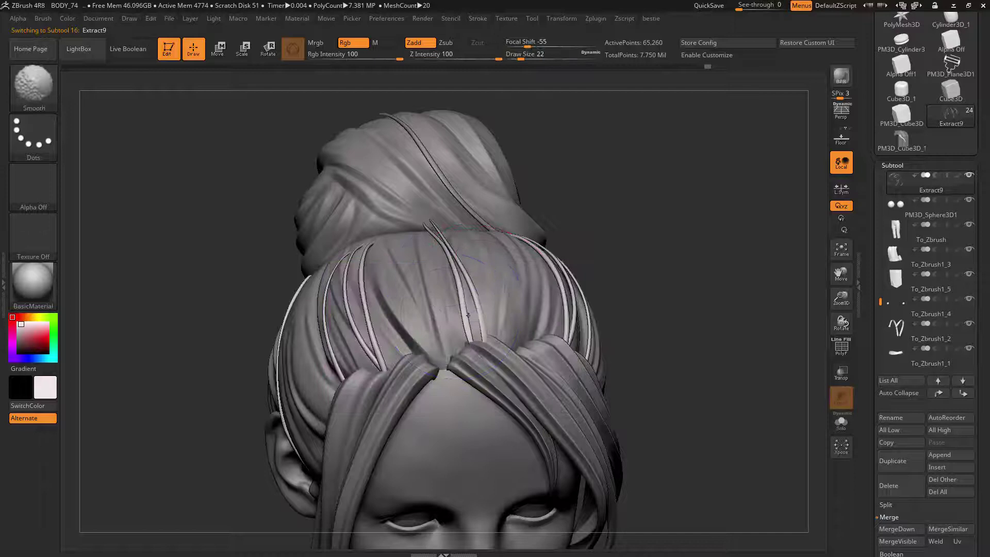
ctrl+right_drag(495, 344, 480, 330)
key(space)
drag(480, 328, 483, 329)
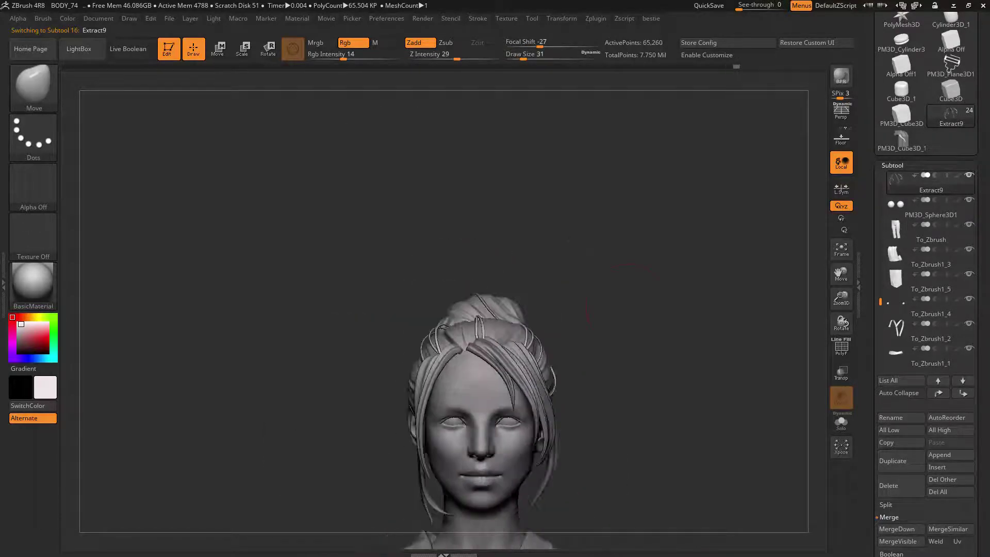
- Select a front side lock and examine the hairstyle and bun strands from the front, side and back
mouse_move(633, 286)
alt+right_down()
mouse_move(613, 209)
mouse_move(670, 289)
mouse_move(618, 299)
alt+right_up()
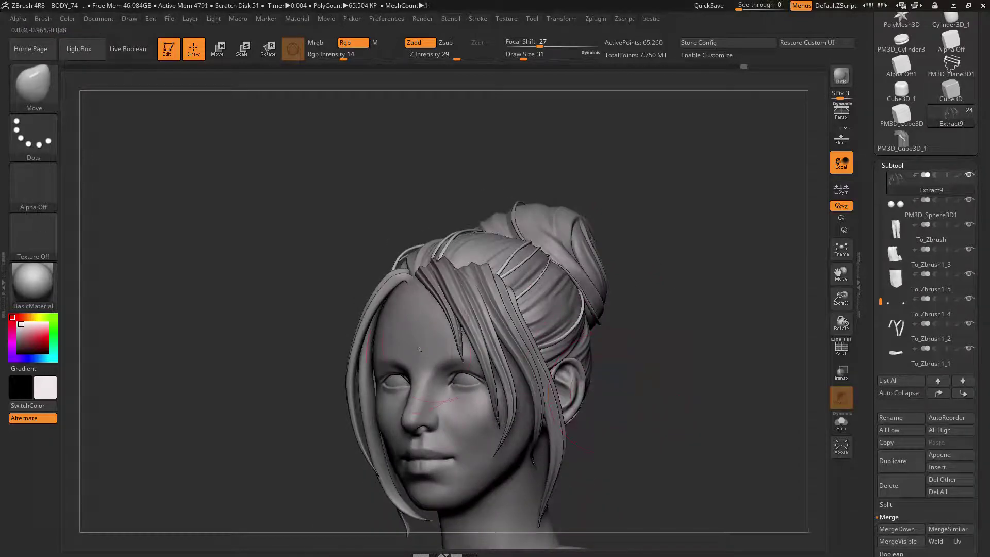
right_drag(536, 299, 521, 299)
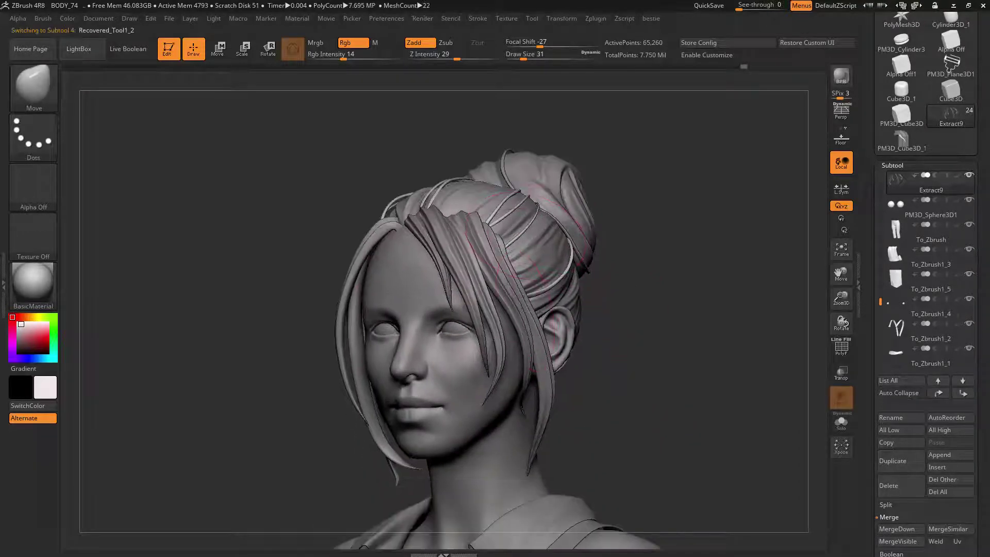
right_drag(634, 304, 569, 258)
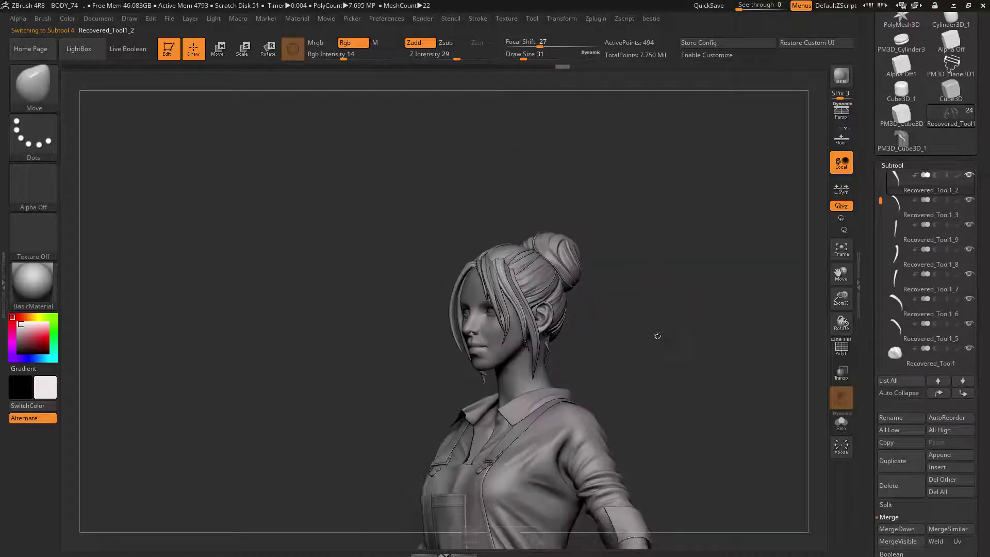
right_drag(656, 335, 618, 336)
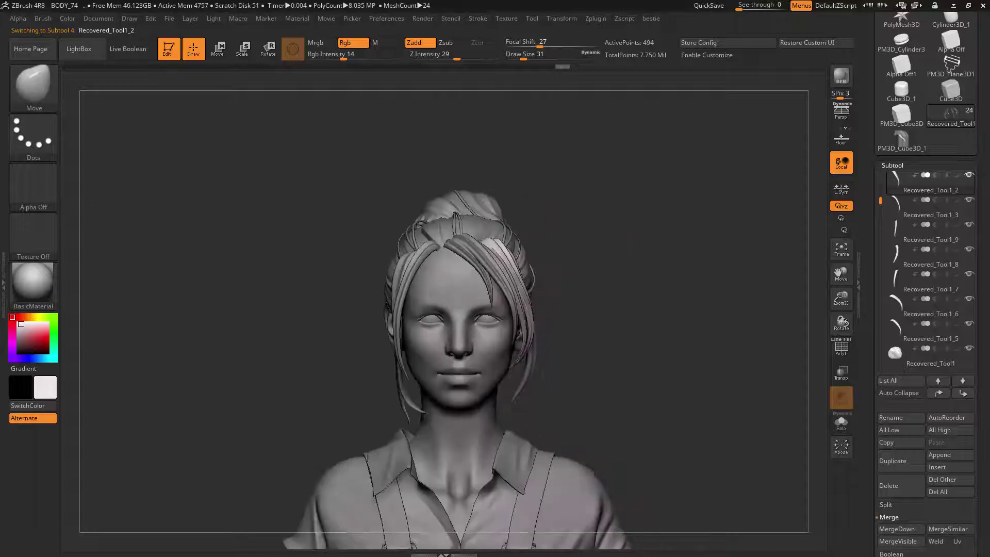
mouse_move(655, 340)
mouse_down()
mouse_move(732, 343)
mouse_move(655, 355)
mouse_up()
drag(732, 345, 629, 332)
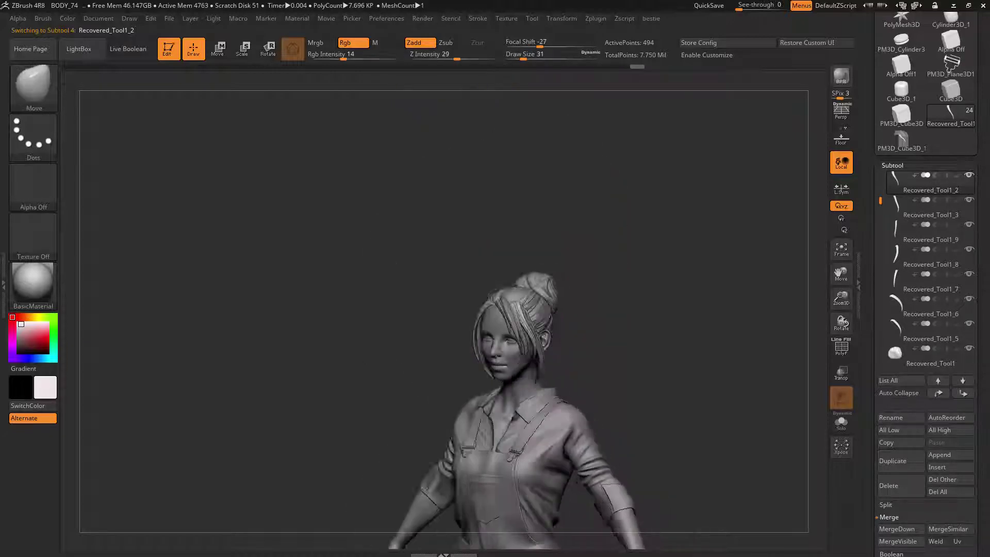
drag(570, 354, 633, 356)
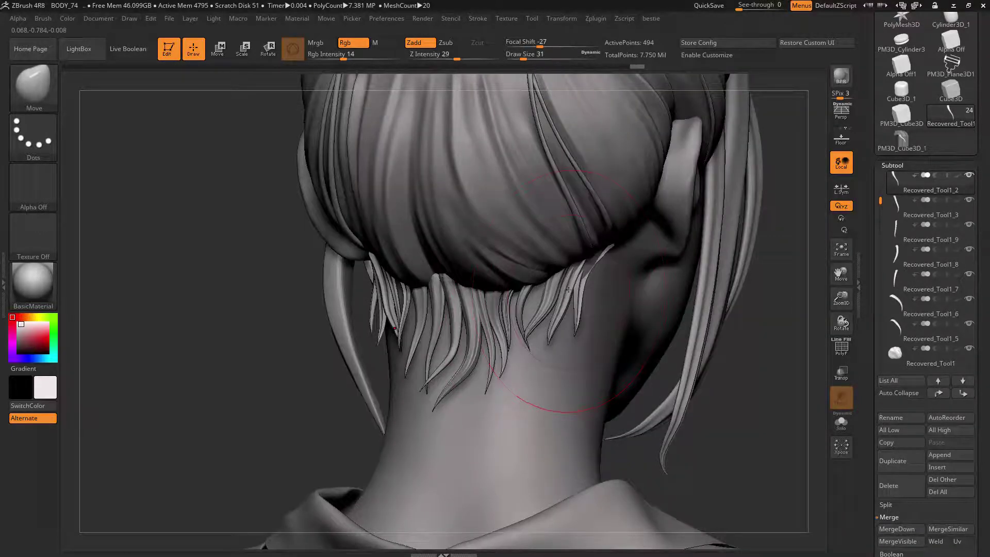
- Select the short loose strands at the nape for adjustment along the neck hairline
alt+click(578, 271)
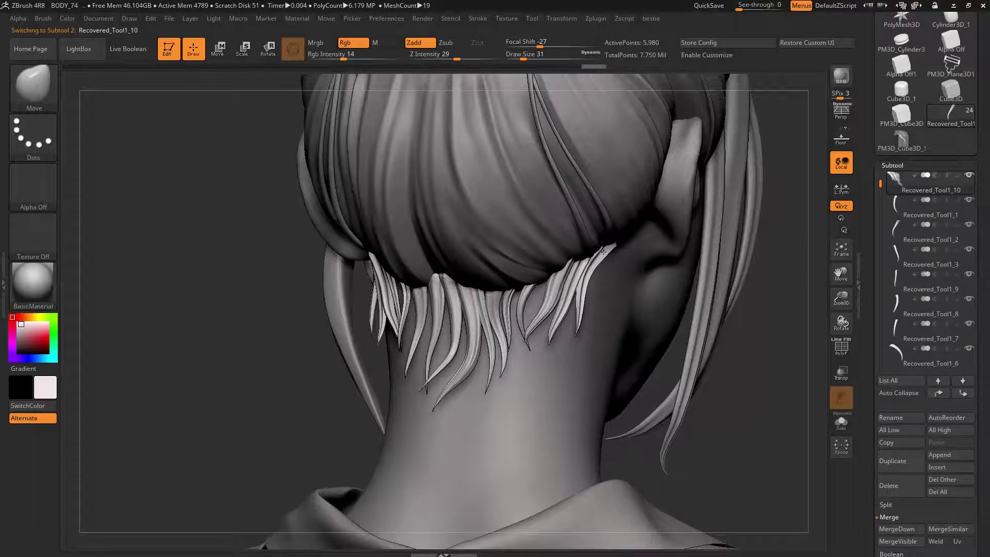
right_drag(602, 259, 773, 353)
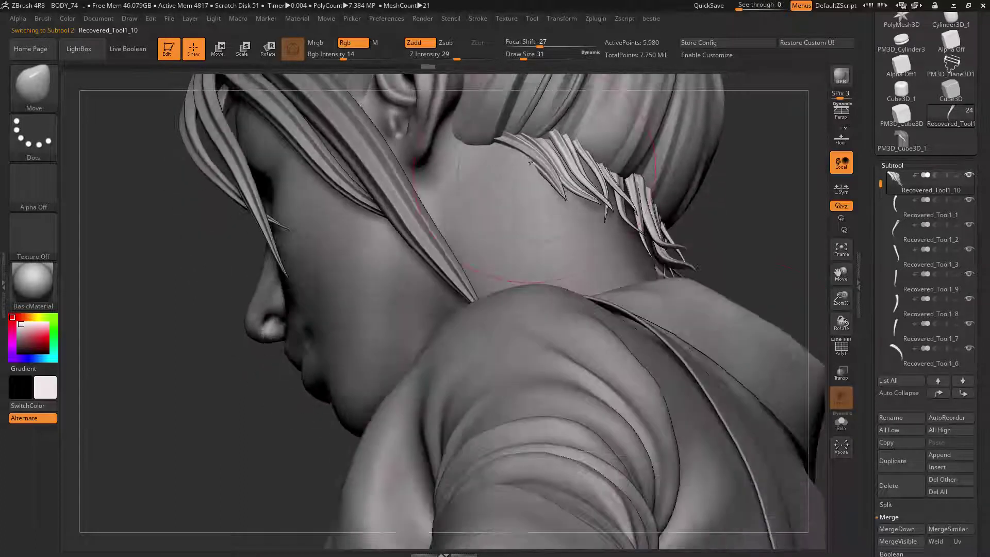